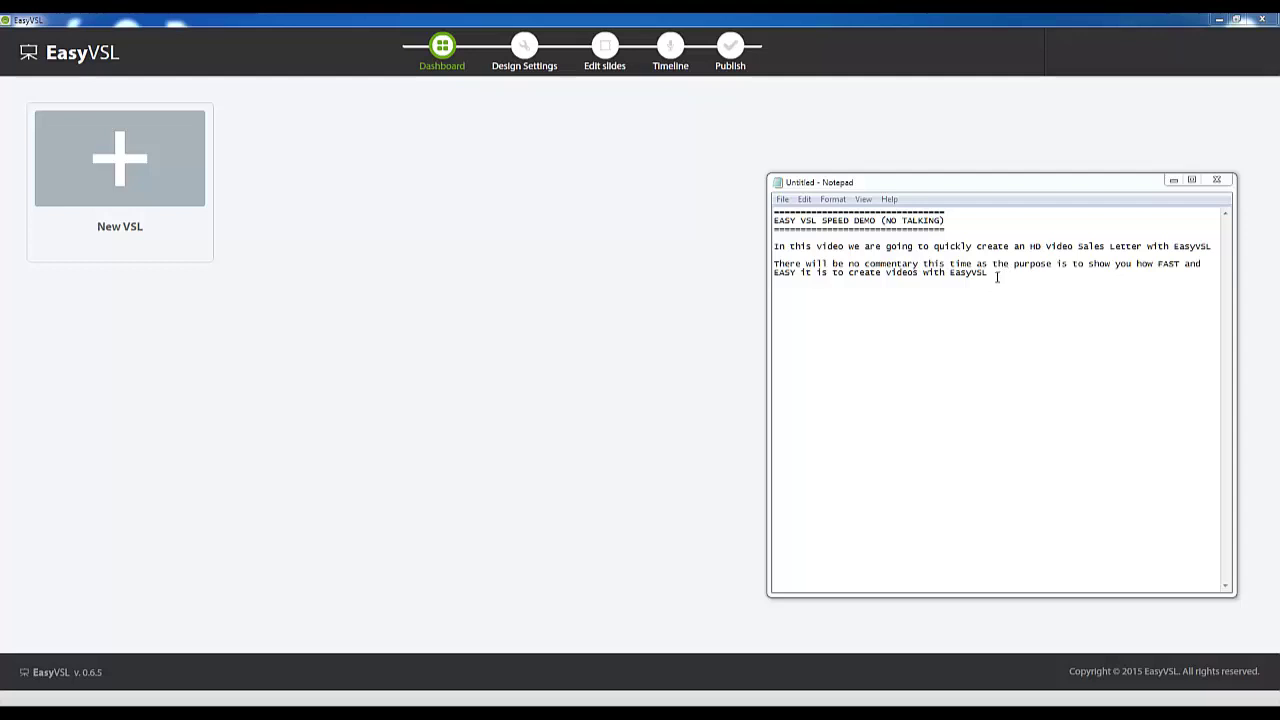
# - Put the notes window away and create a paste-text VSL presentation titled "YouTube Speed Demo"
pyautogui.click(1172, 180)
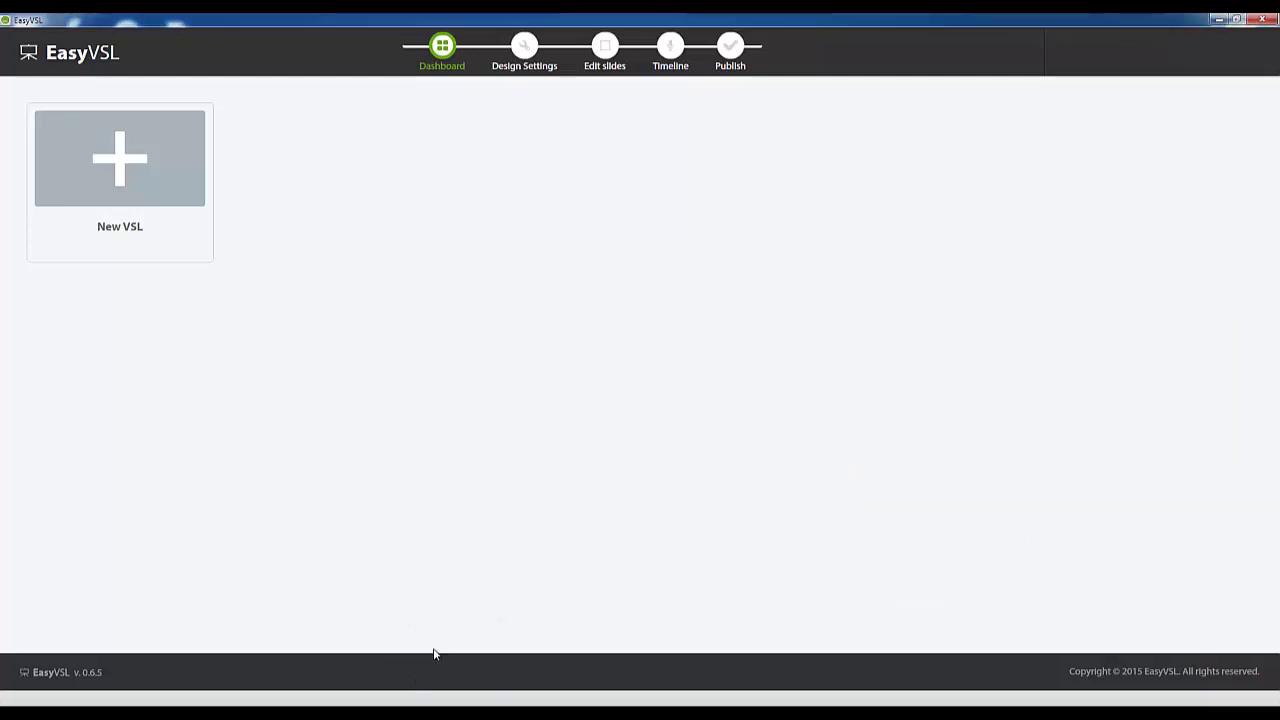
pyautogui.click(1217, 658)
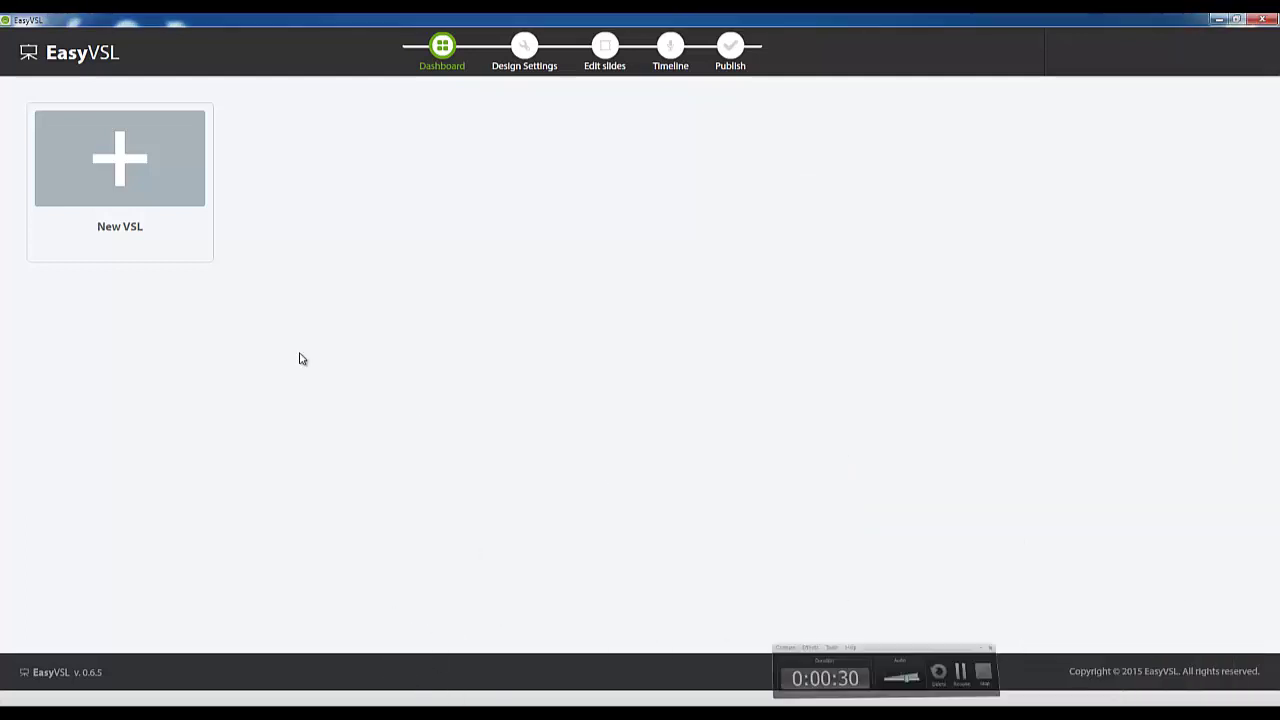
pyautogui.click(110, 214)
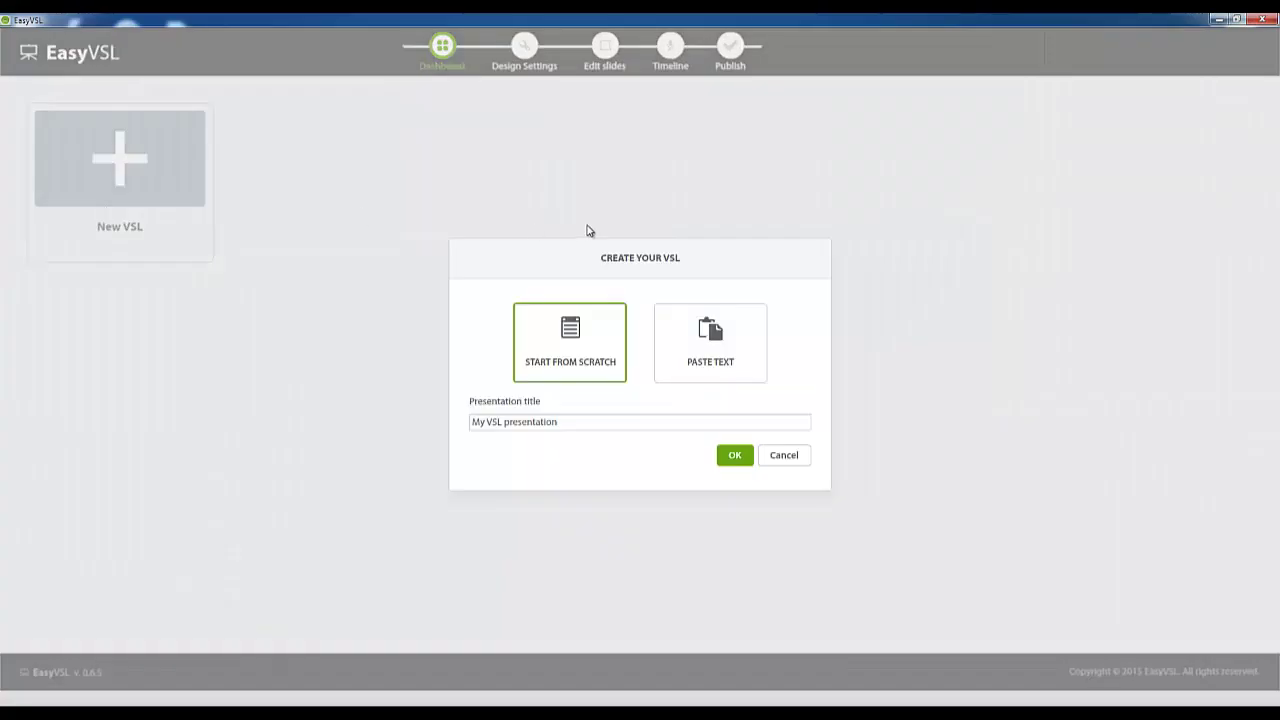
pyautogui.click(714, 347)
pyautogui.click(613, 421)
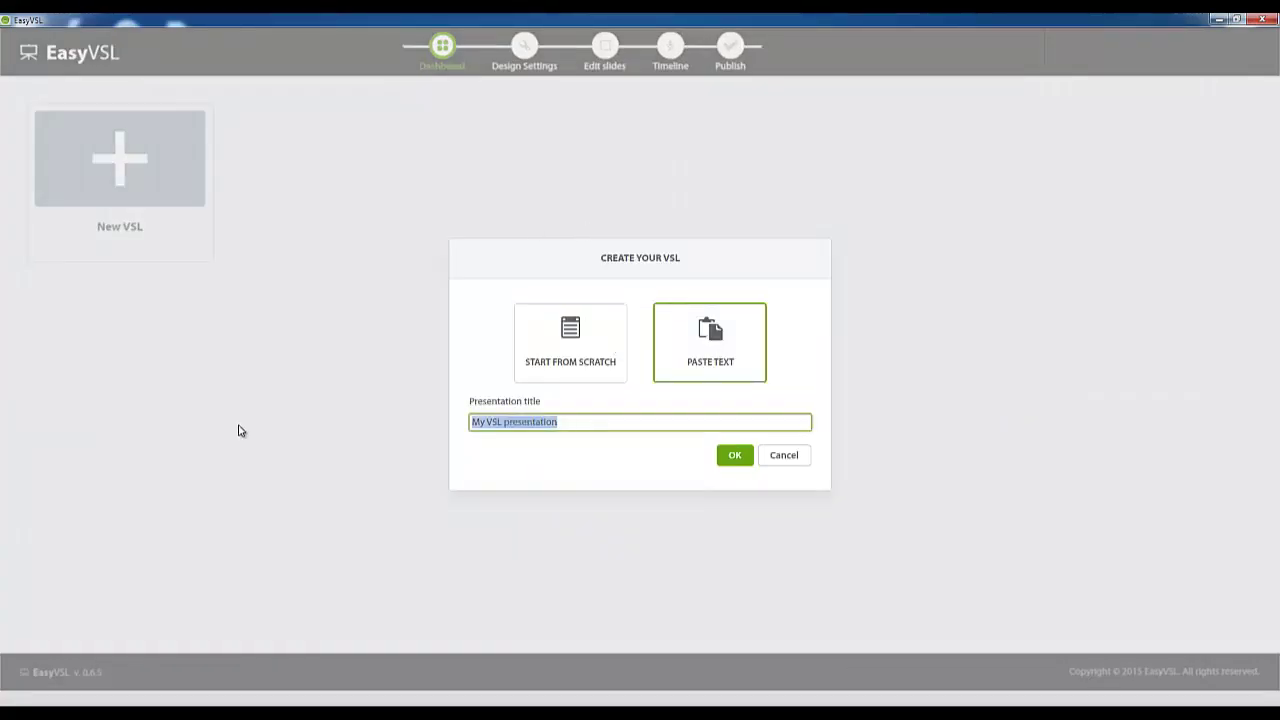
pyautogui.write('YouTube Speed Demo')
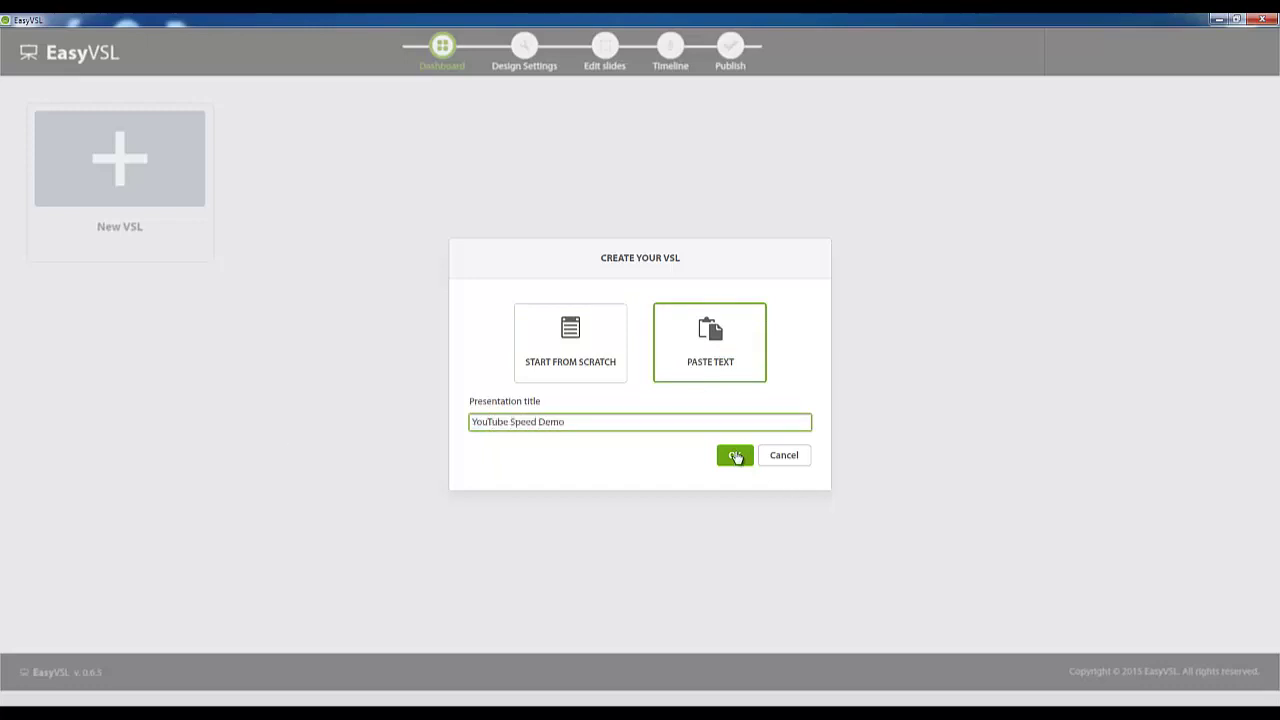
pyautogui.click(735, 456)
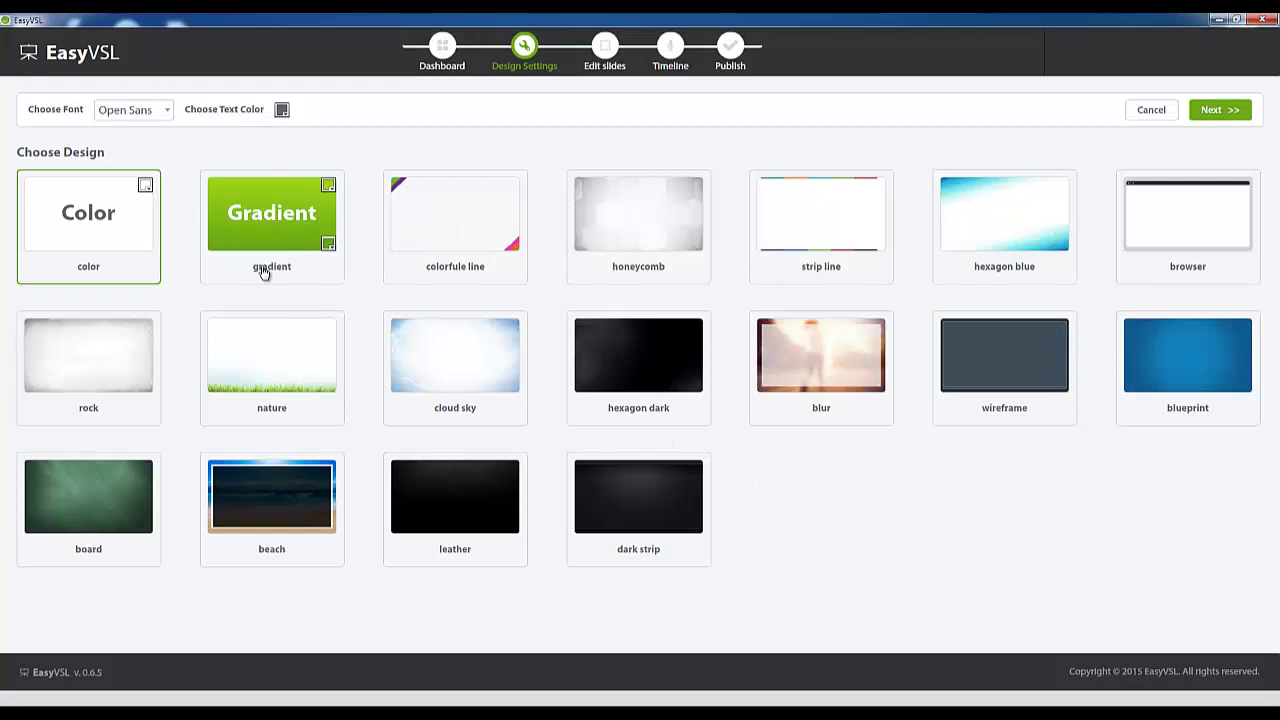
# - Choose the cloud sky design for the presentation and continue to the script text entry
pyautogui.click(974, 248)
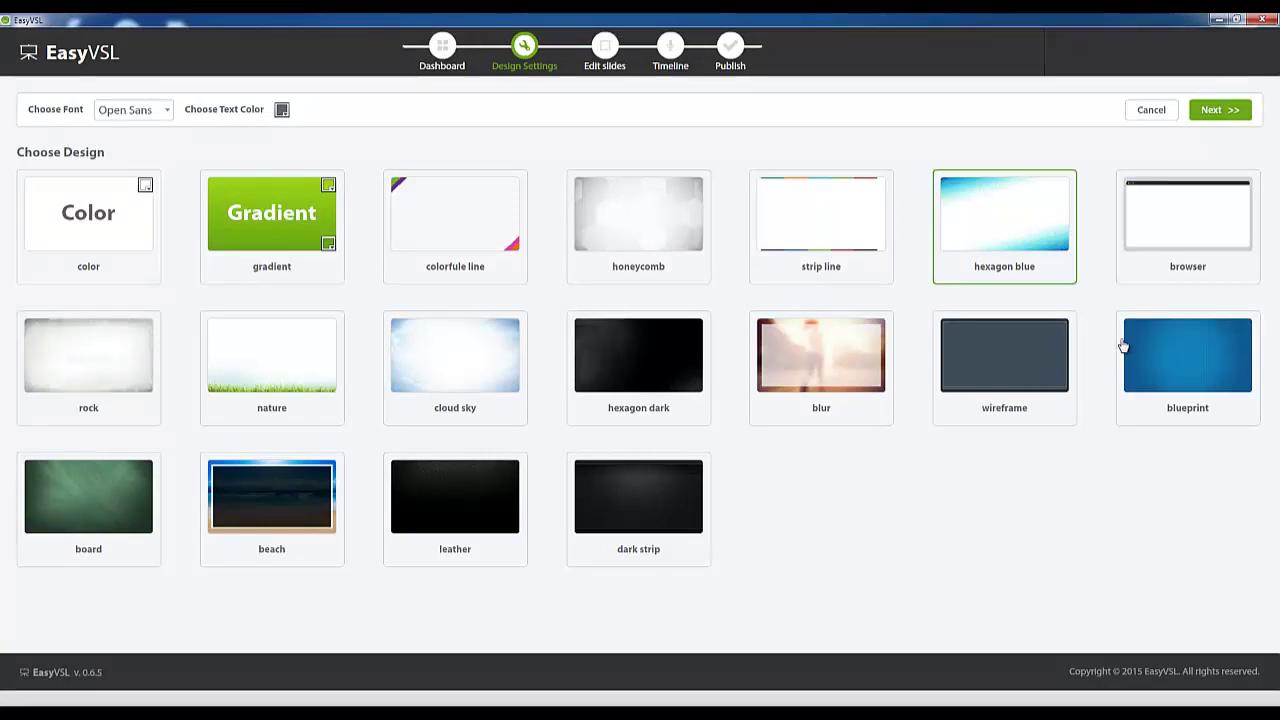
pyautogui.click(1131, 348)
pyautogui.click(478, 361)
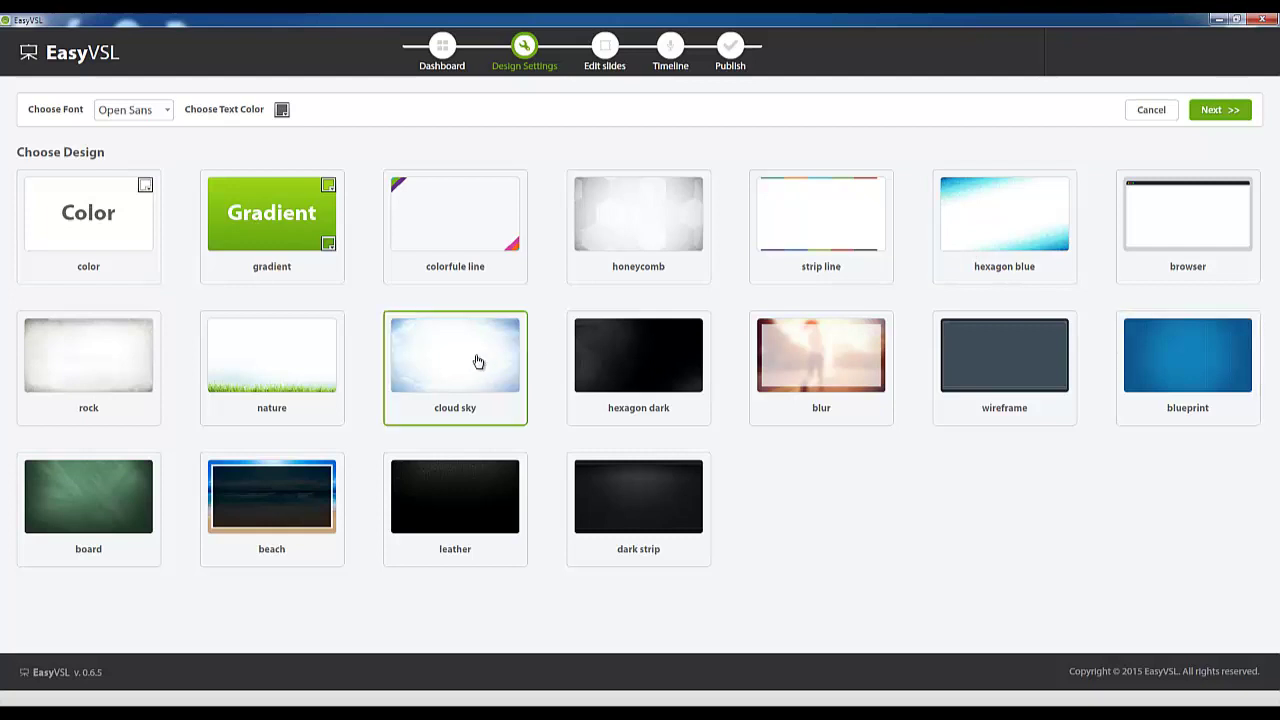
pyautogui.click(1226, 113)
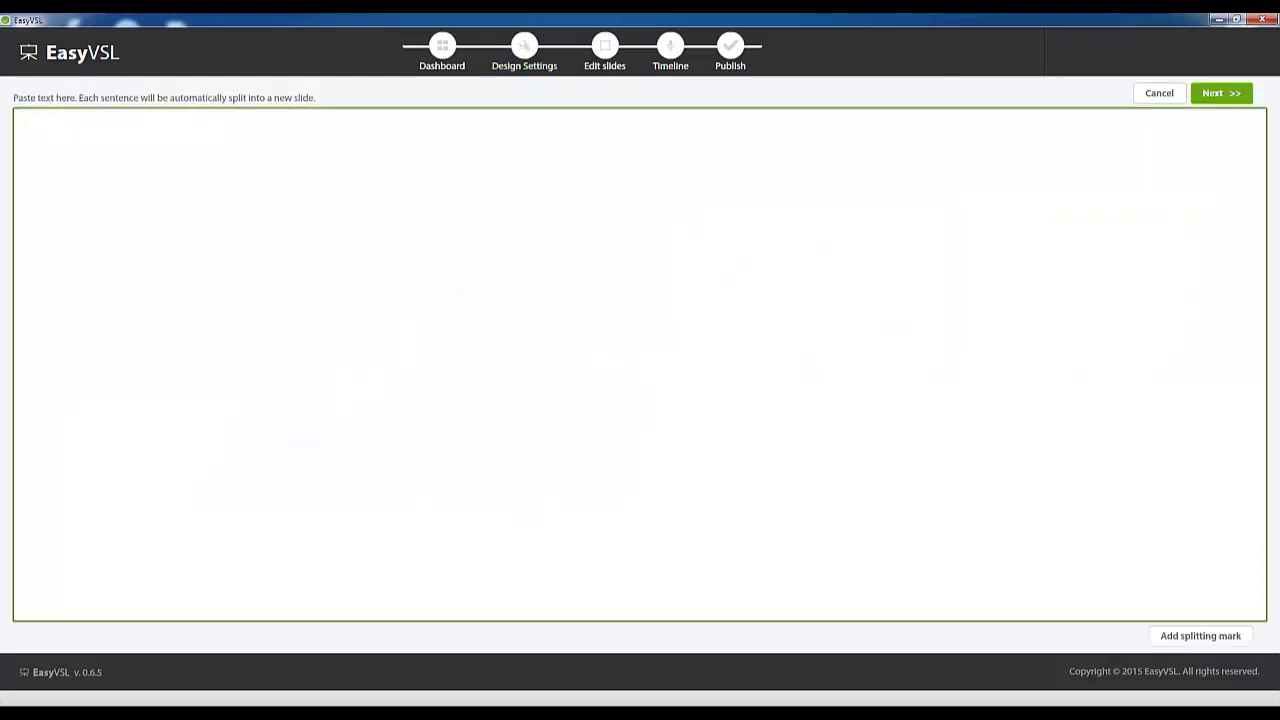
# - Copy the entire contents of Demo Script.txt from the Demo files folder and paste it as the presentation's script text
pyautogui.hotkey('alt', 'Tab')
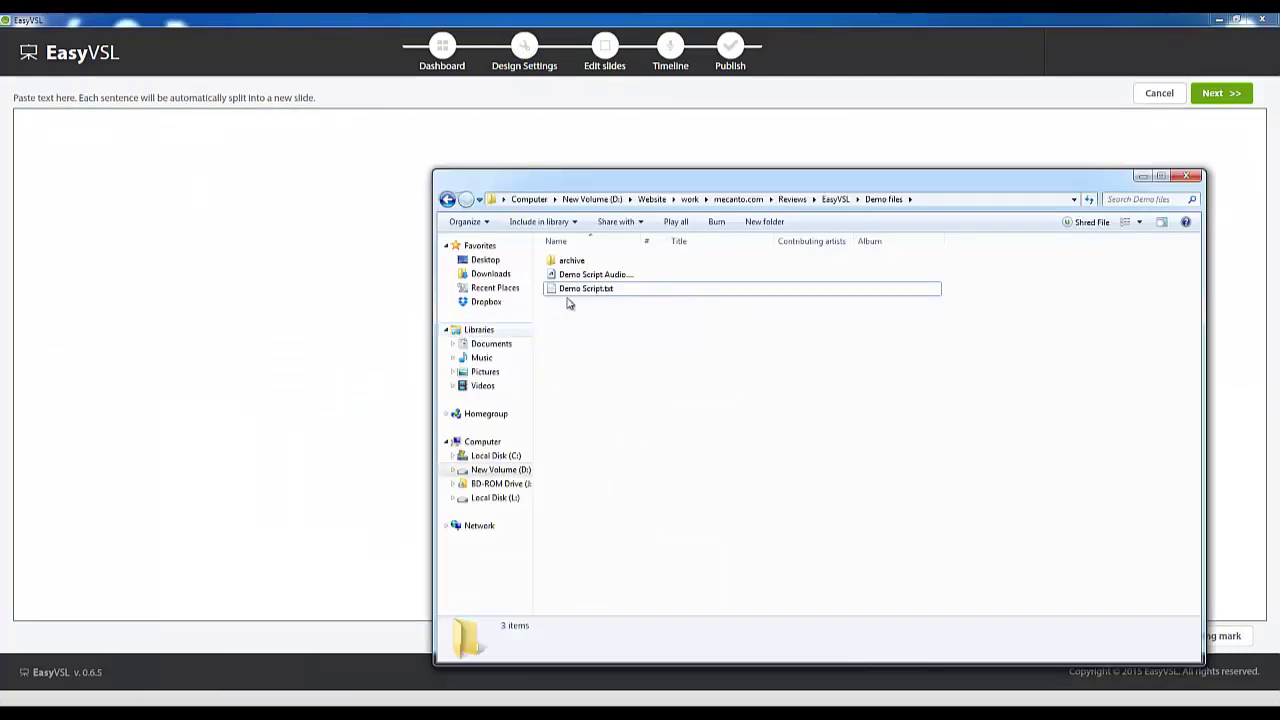
pyautogui.doubleClick(587, 289)
pyautogui.hotkey('ctrl', 'a')
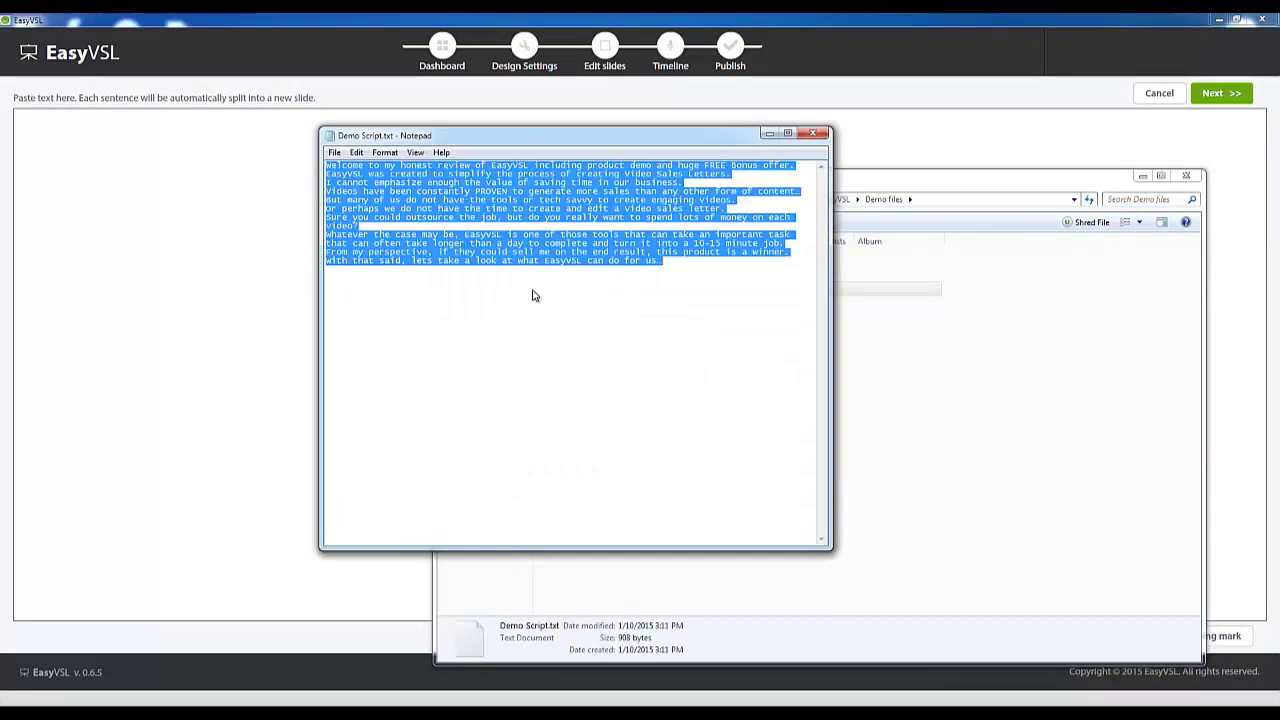
pyautogui.rightClick(533, 291)
pyautogui.click(566, 333)
pyautogui.click(127, 222)
pyautogui.hotkey('ctrl', 'v')
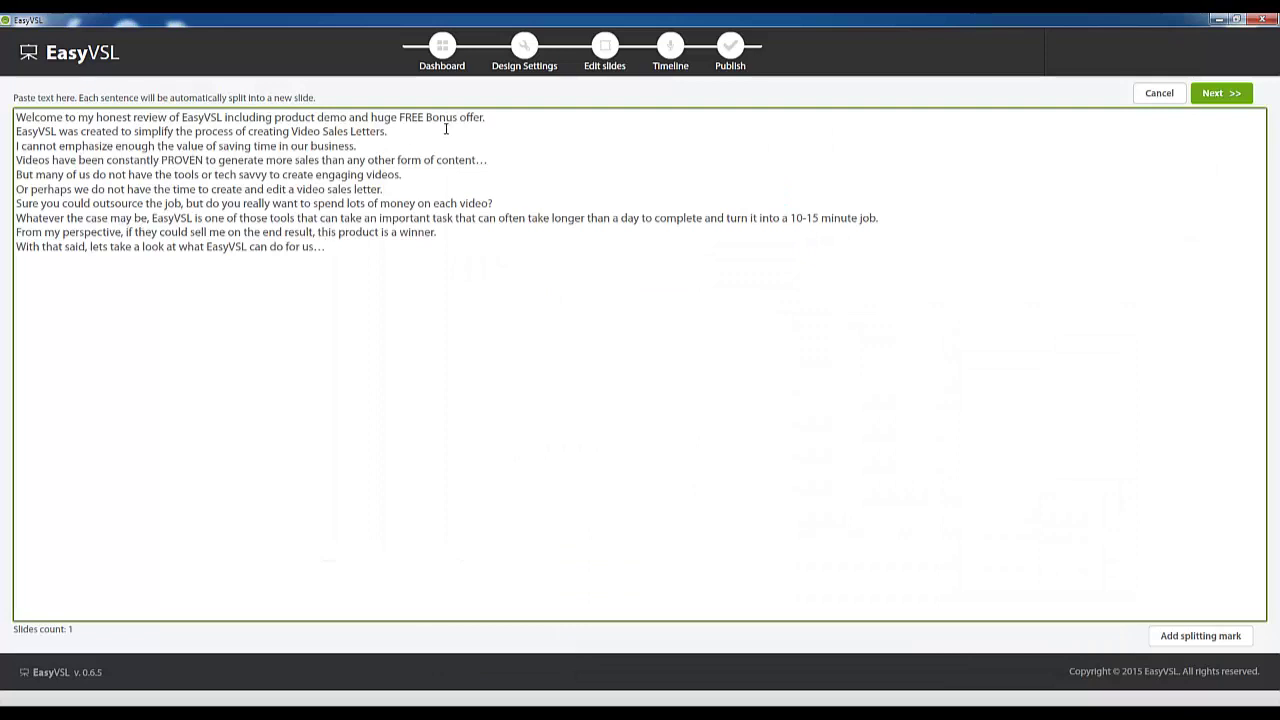
# - Insert a splitting mark after each of the first nine script lines and generate the slides
pyautogui.click(499, 116)
pyautogui.click(1196, 636)
pyautogui.click(1194, 636)
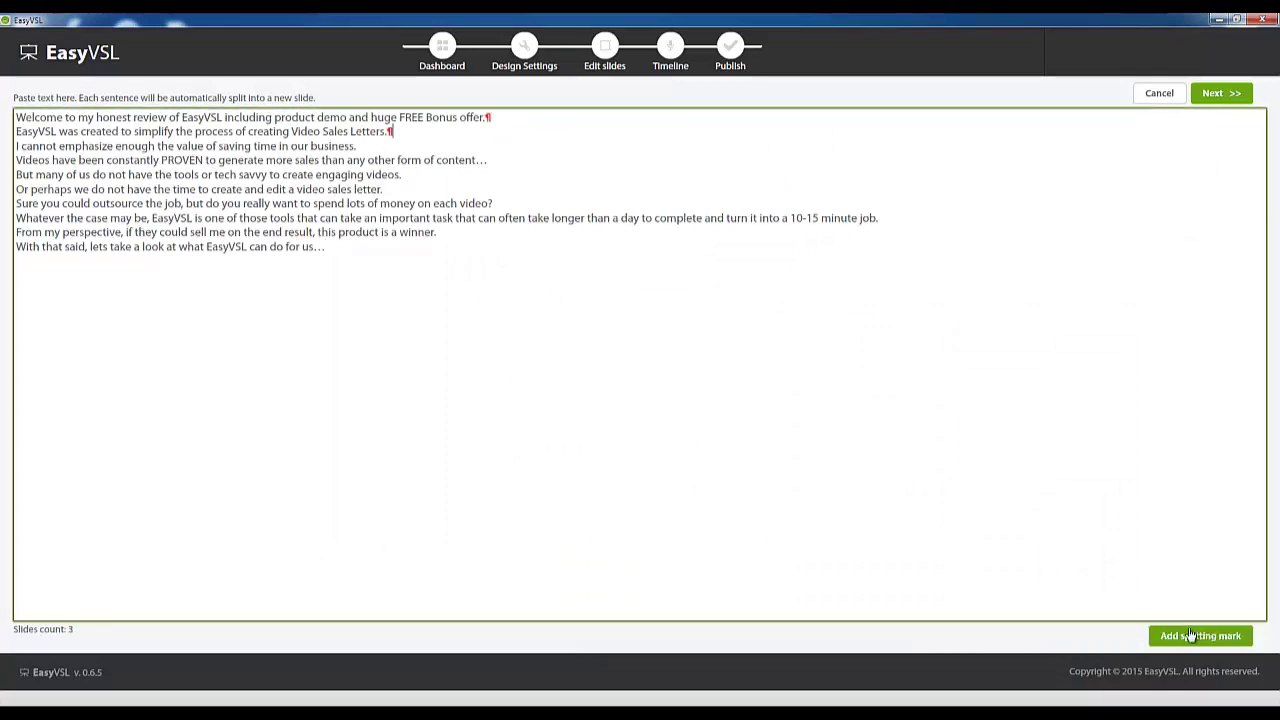
pyautogui.click(1191, 635)
pyautogui.click(1190, 636)
pyautogui.click(1190, 636)
pyautogui.click(1190, 636)
pyautogui.click(1190, 636)
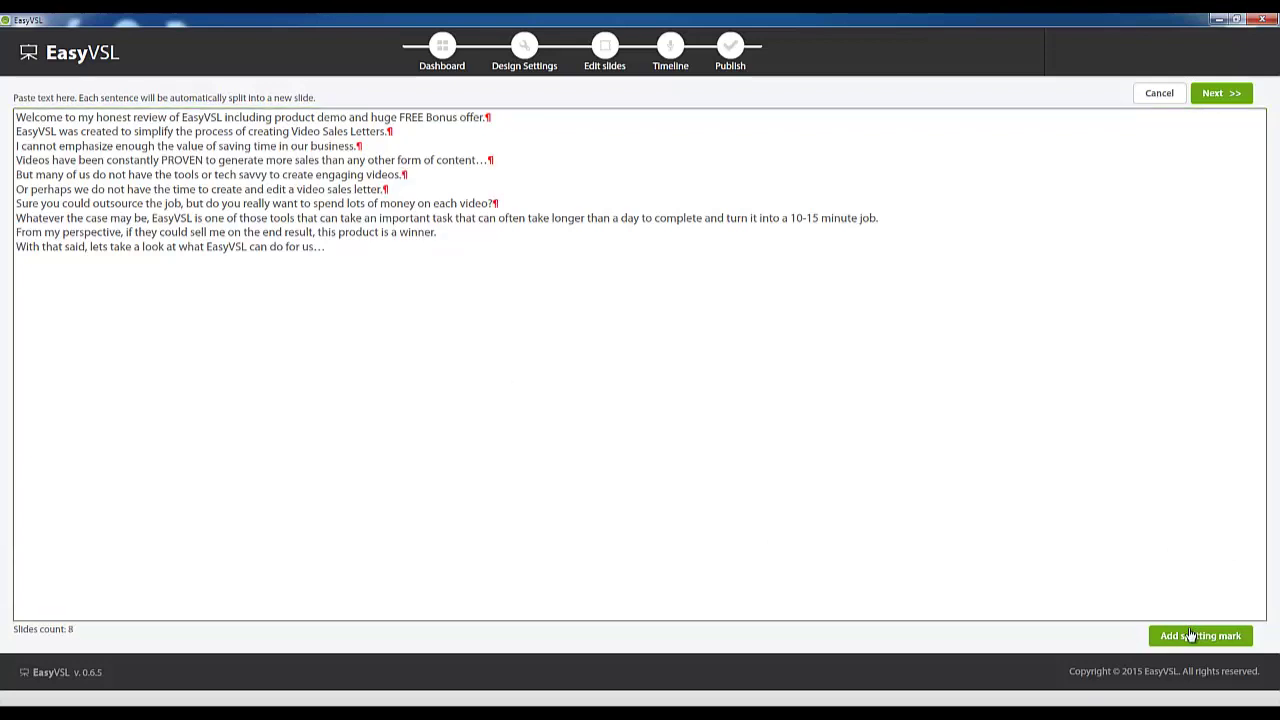
pyautogui.click(1190, 636)
pyautogui.click(1190, 636)
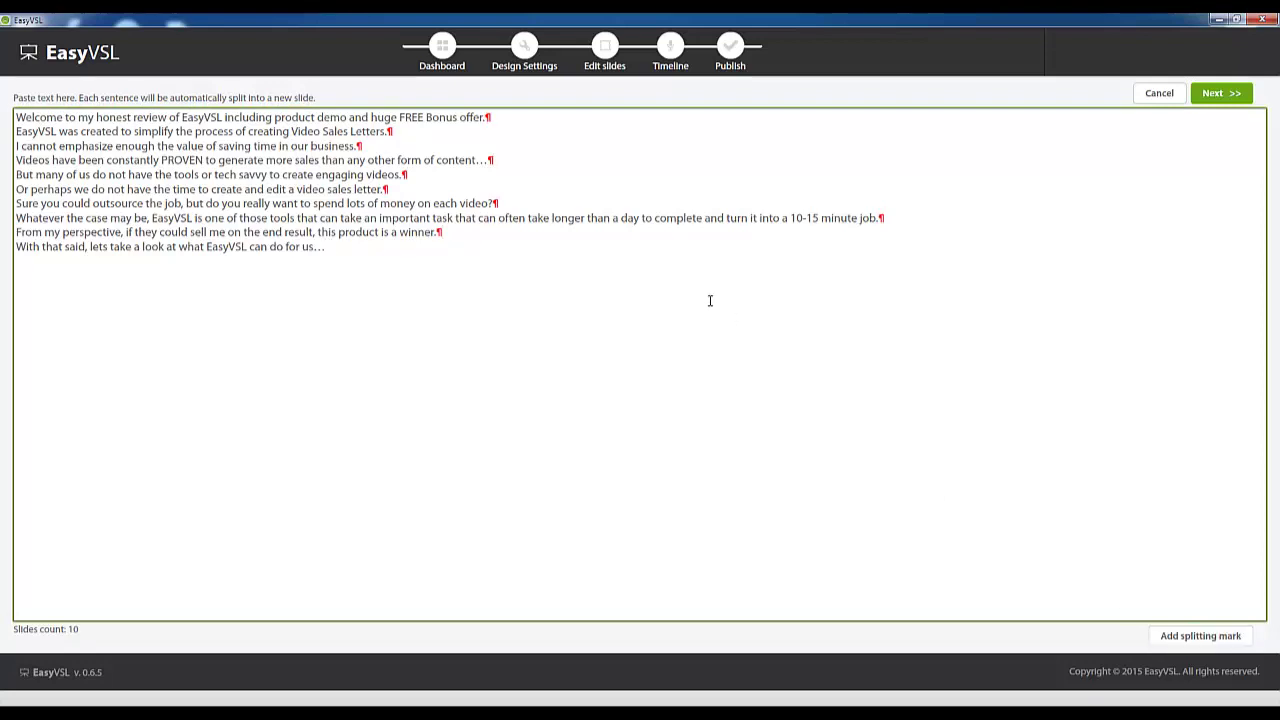
pyautogui.click(1212, 94)
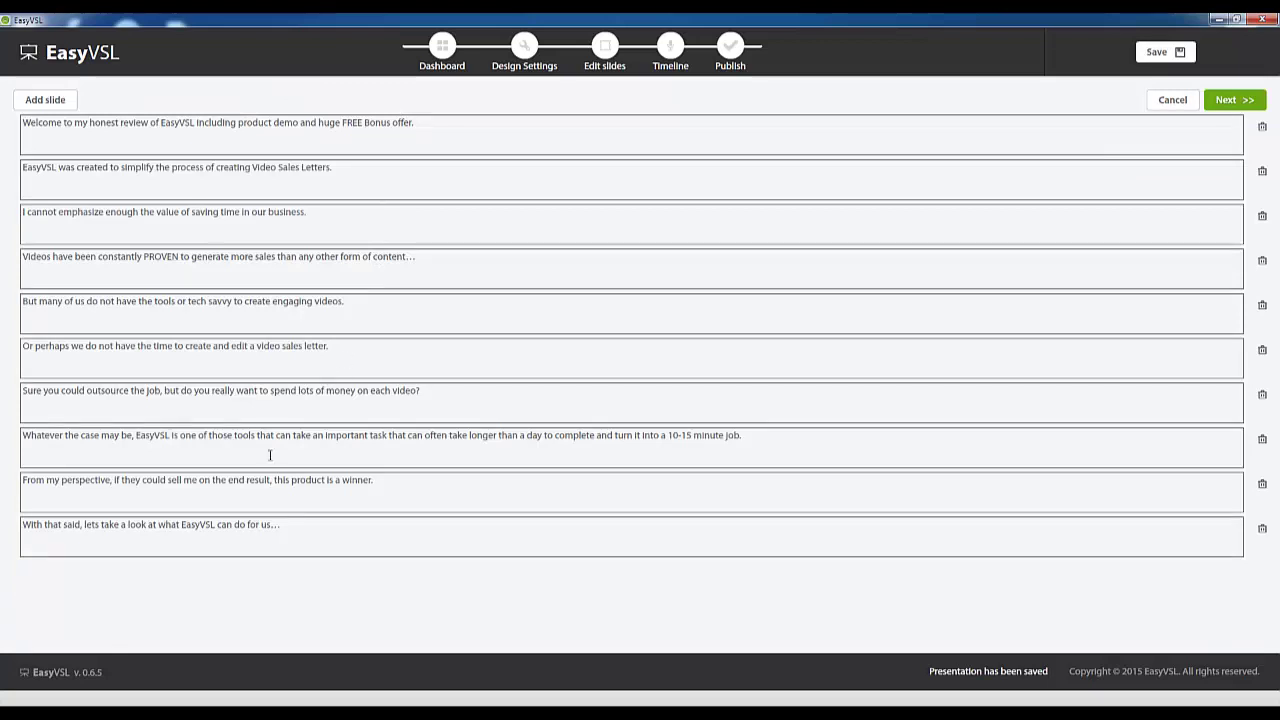
pyautogui.click(1236, 104)
# - Review the text layout on slides 2, 3 and 4
pyautogui.click(1135, 270)
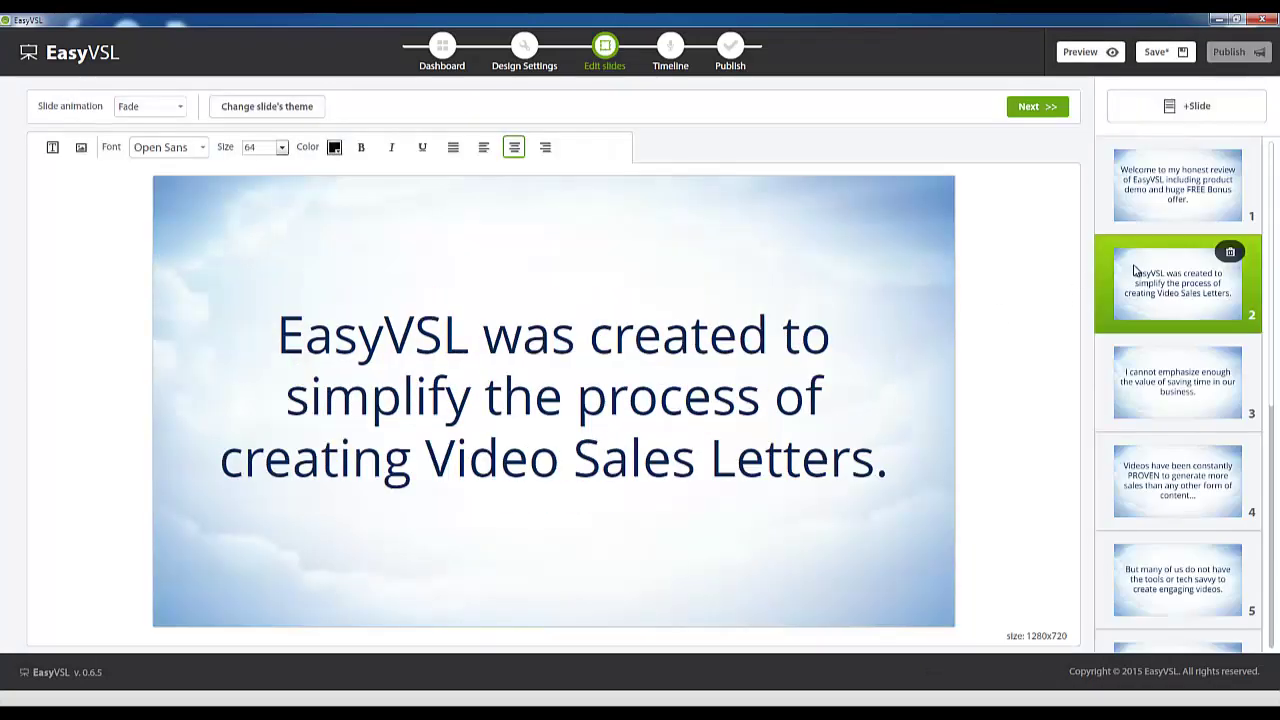
pyautogui.click(1160, 380)
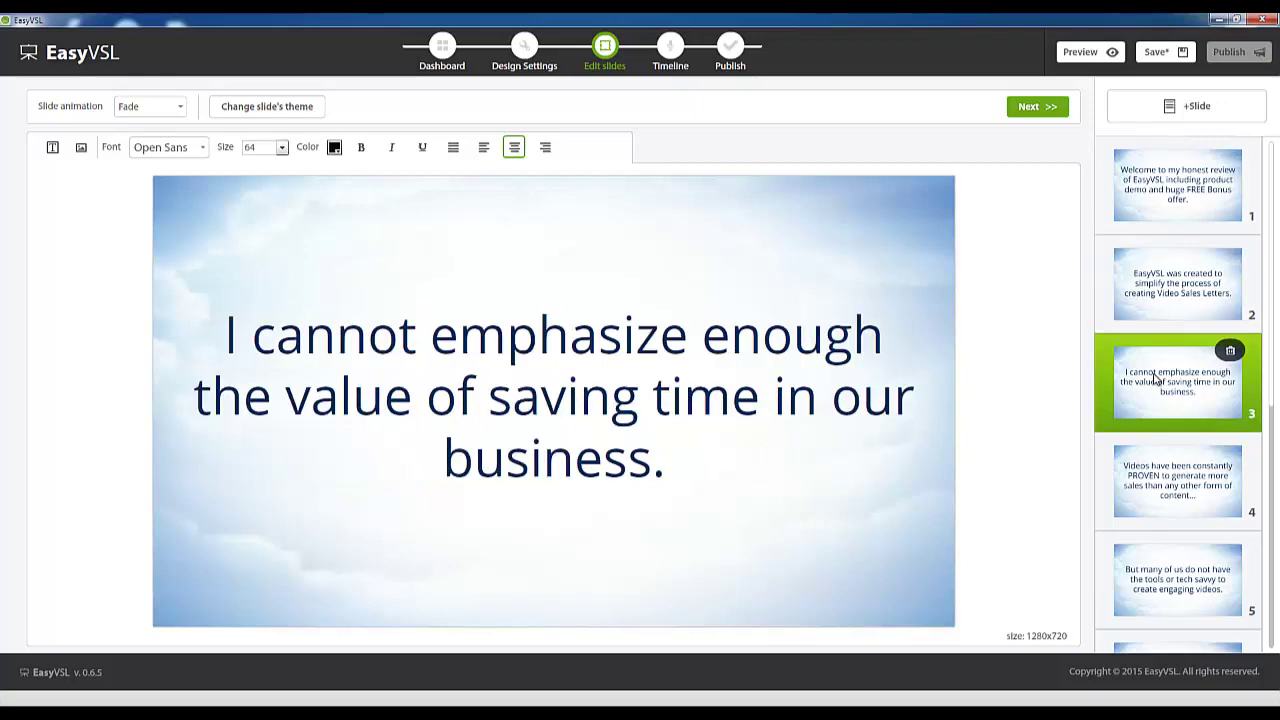
pyautogui.click(1148, 467)
pyautogui.scroll(-5, 1148, 467)
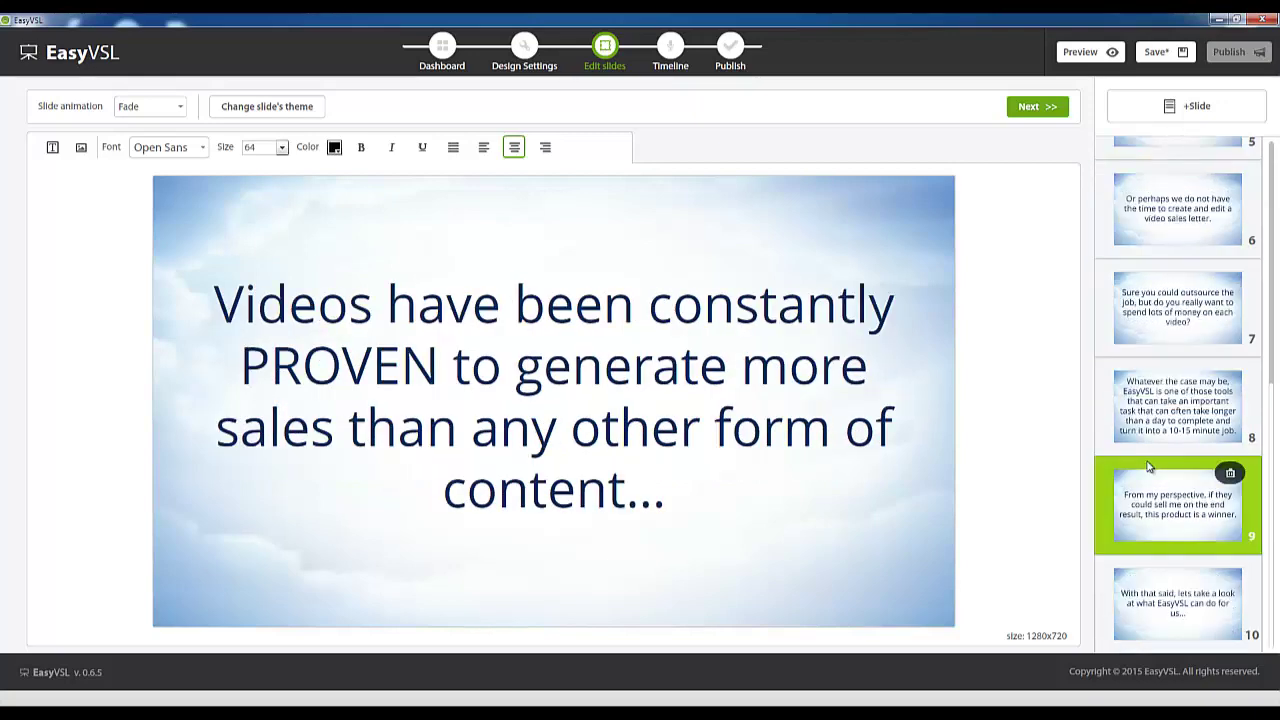
# - Set all of the text on slide 8 to font size 64
pyautogui.click(1175, 405)
pyautogui.click(413, 303)
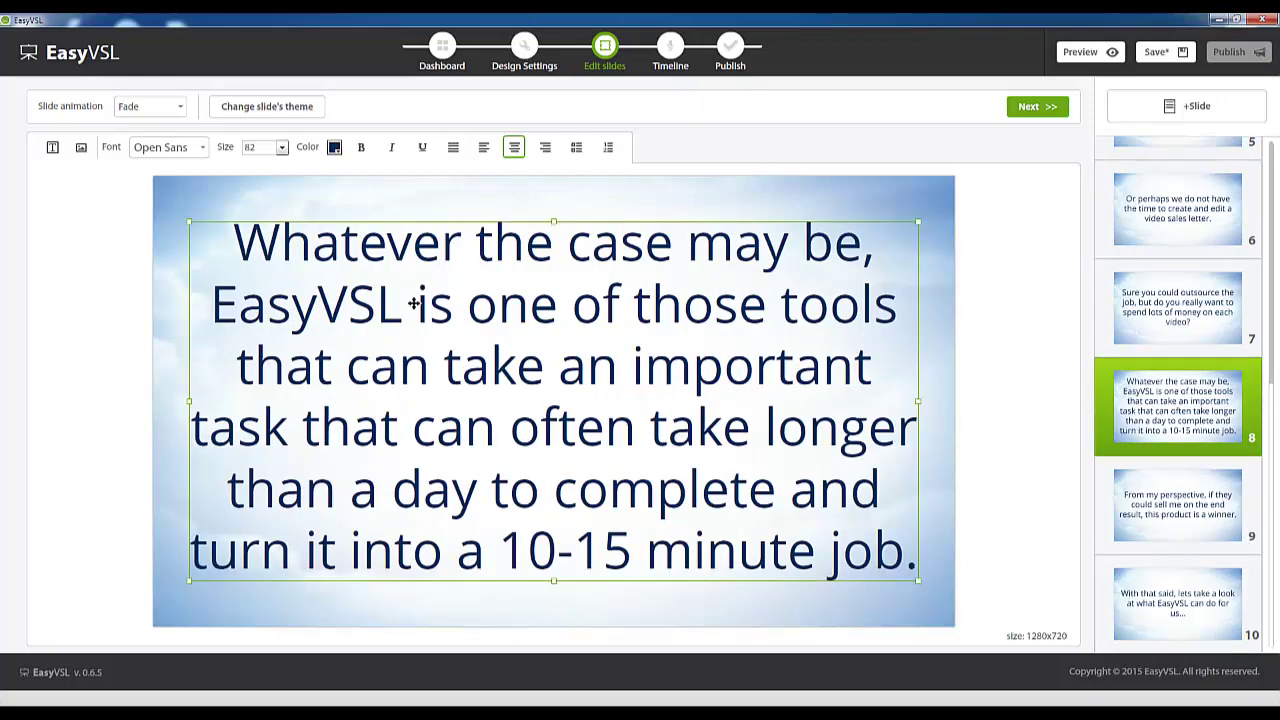
pyautogui.click(236, 248)
pyautogui.moveTo(272, 248); pyautogui.dragTo(975, 668)
pyautogui.click(281, 148)
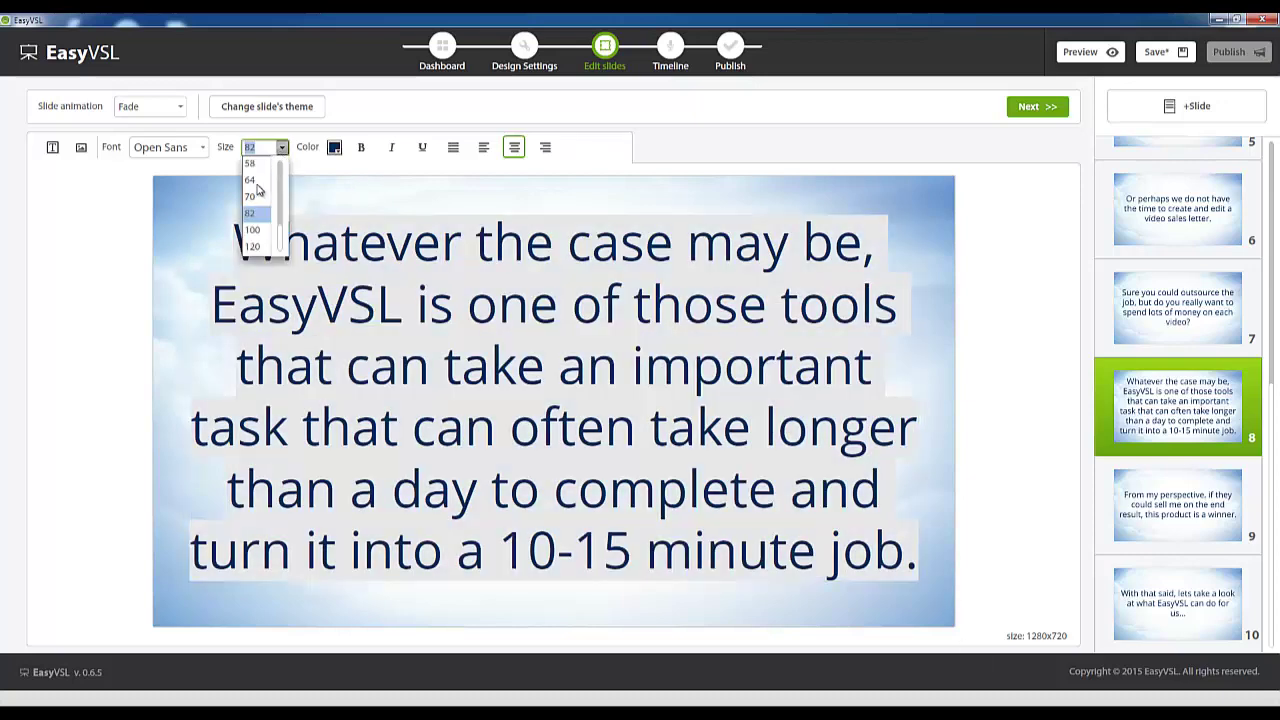
pyautogui.click(256, 178)
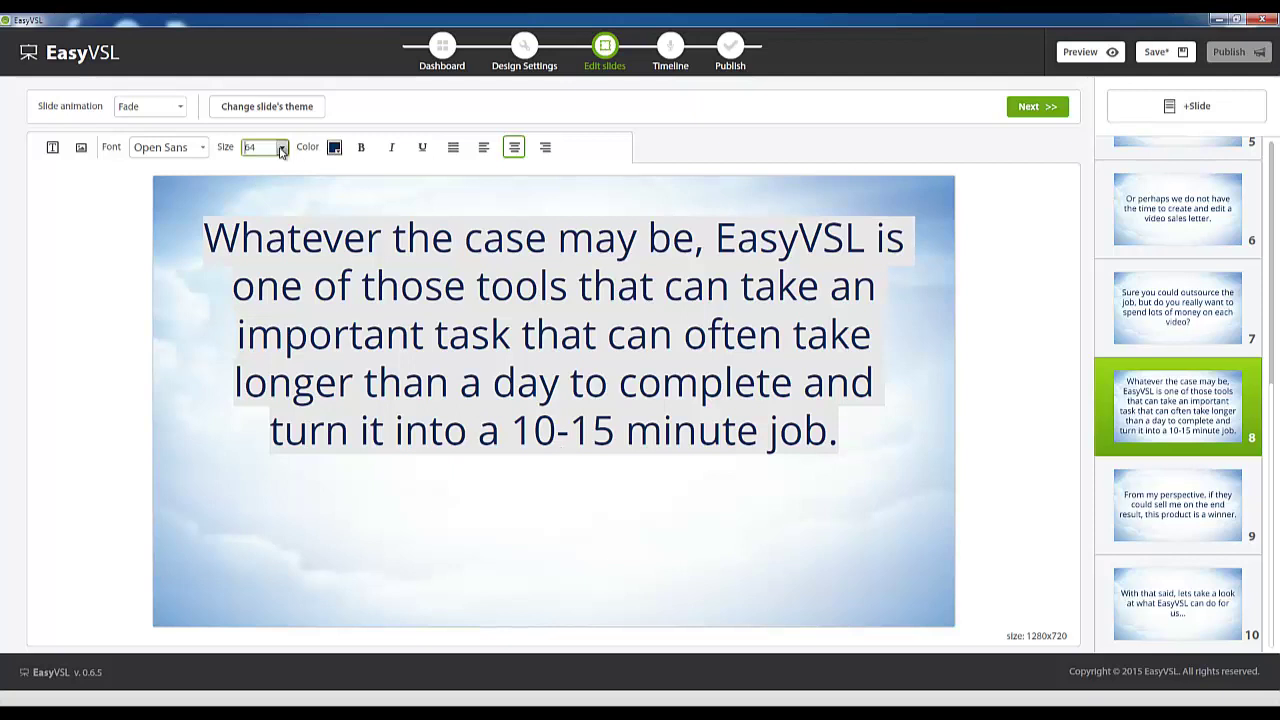
# - Set all of the text on slide 8 to font size 70
pyautogui.click(208, 225)
pyautogui.doubleClick(192, 236)
pyautogui.moveTo(200, 236); pyautogui.dragTo(1083, 506)
pyautogui.click(282, 150)
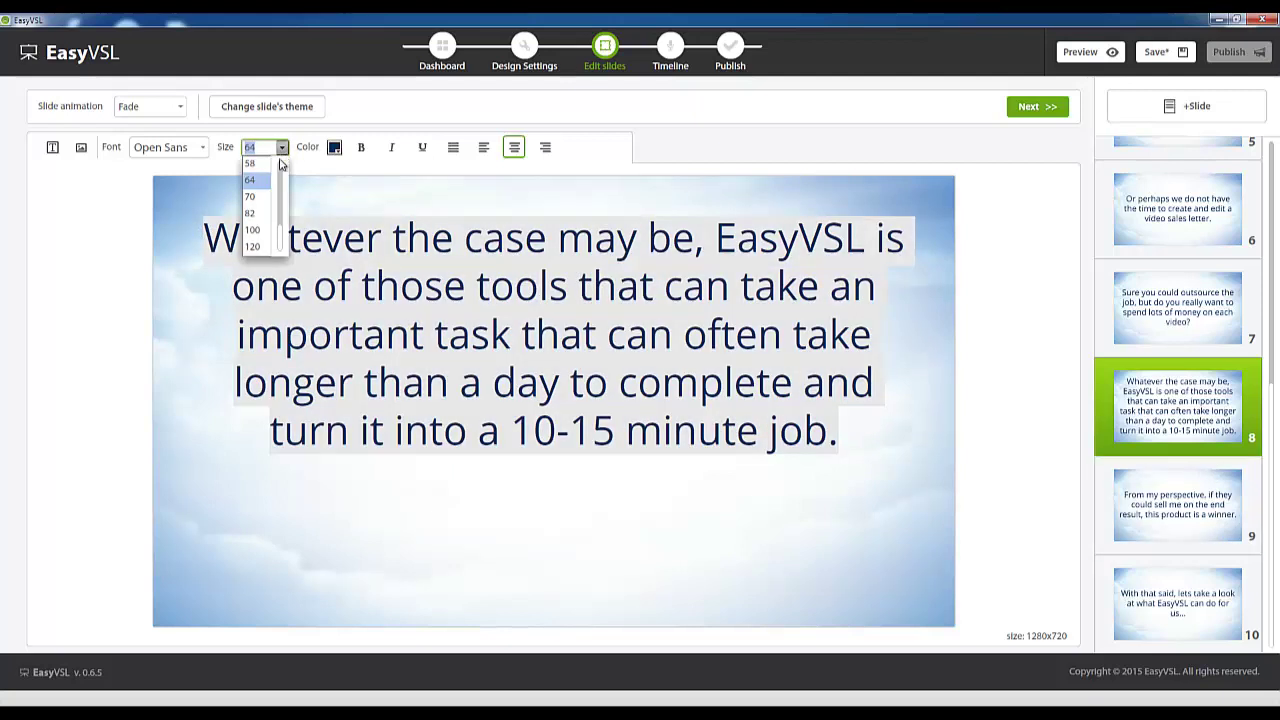
pyautogui.click(252, 200)
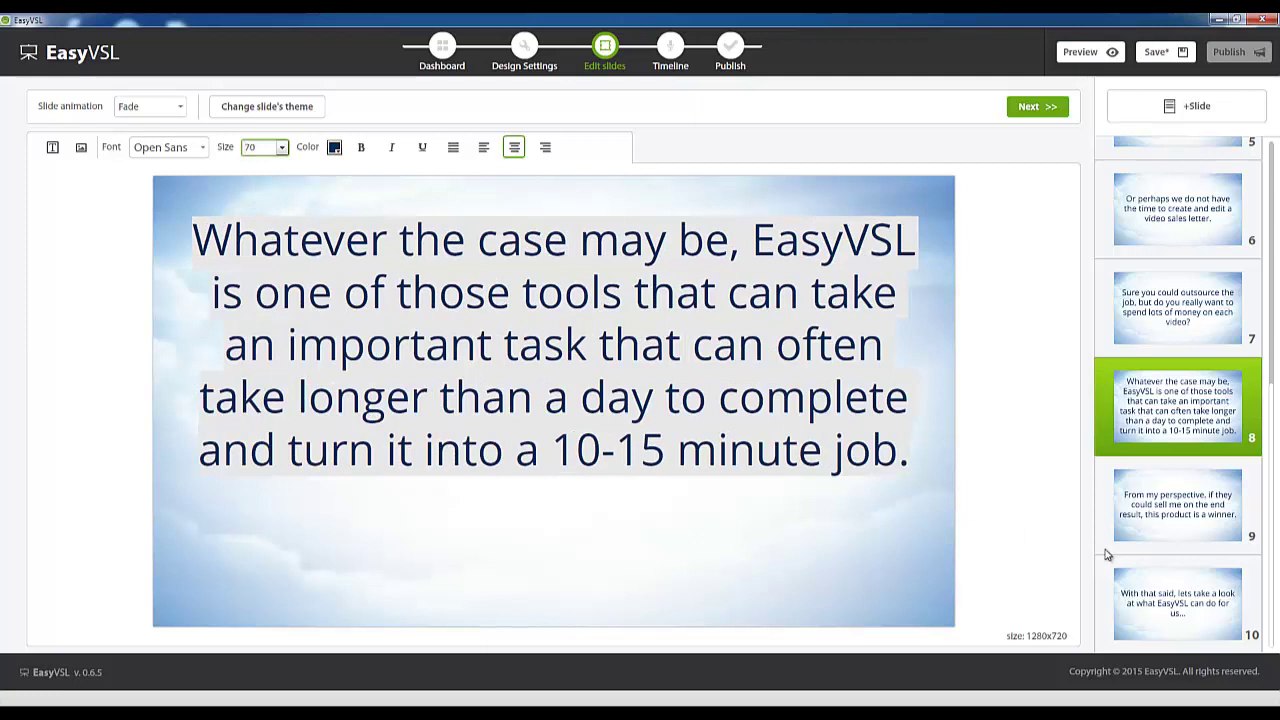
# - Check slides 9 and 10 and continue to the timeline stage
pyautogui.click(1174, 520)
pyautogui.click(1174, 574)
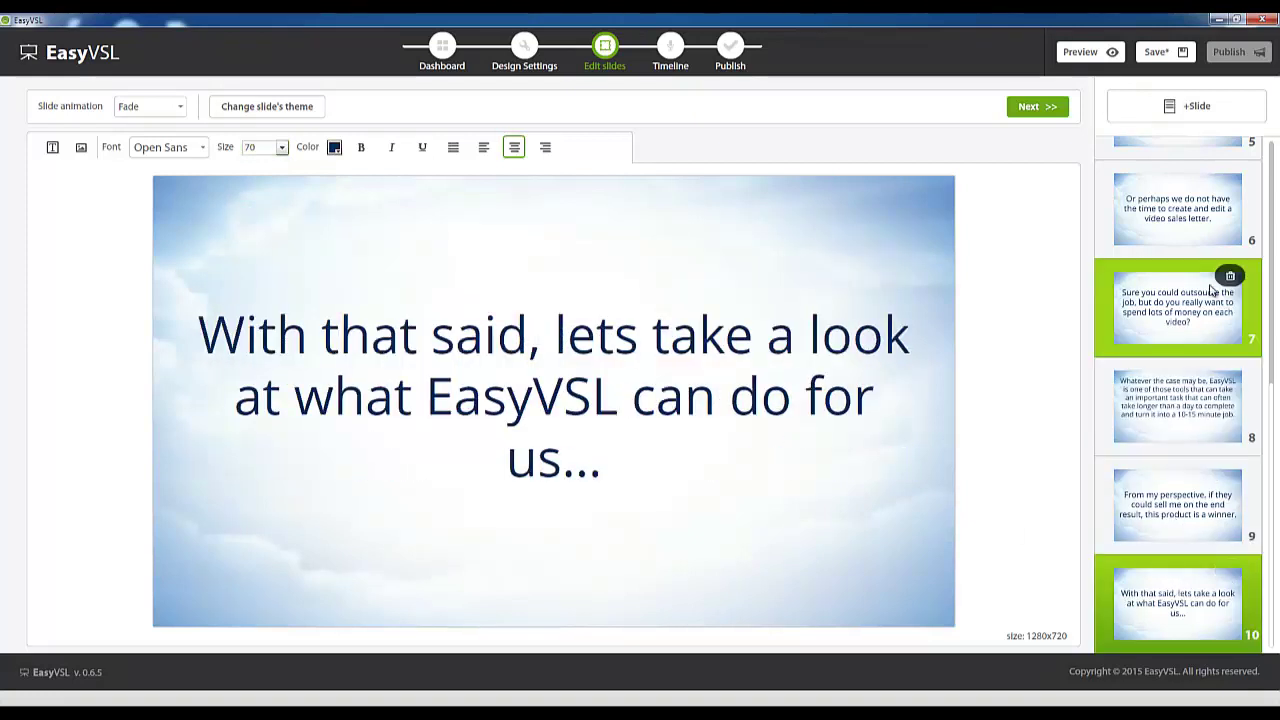
pyautogui.click(1030, 110)
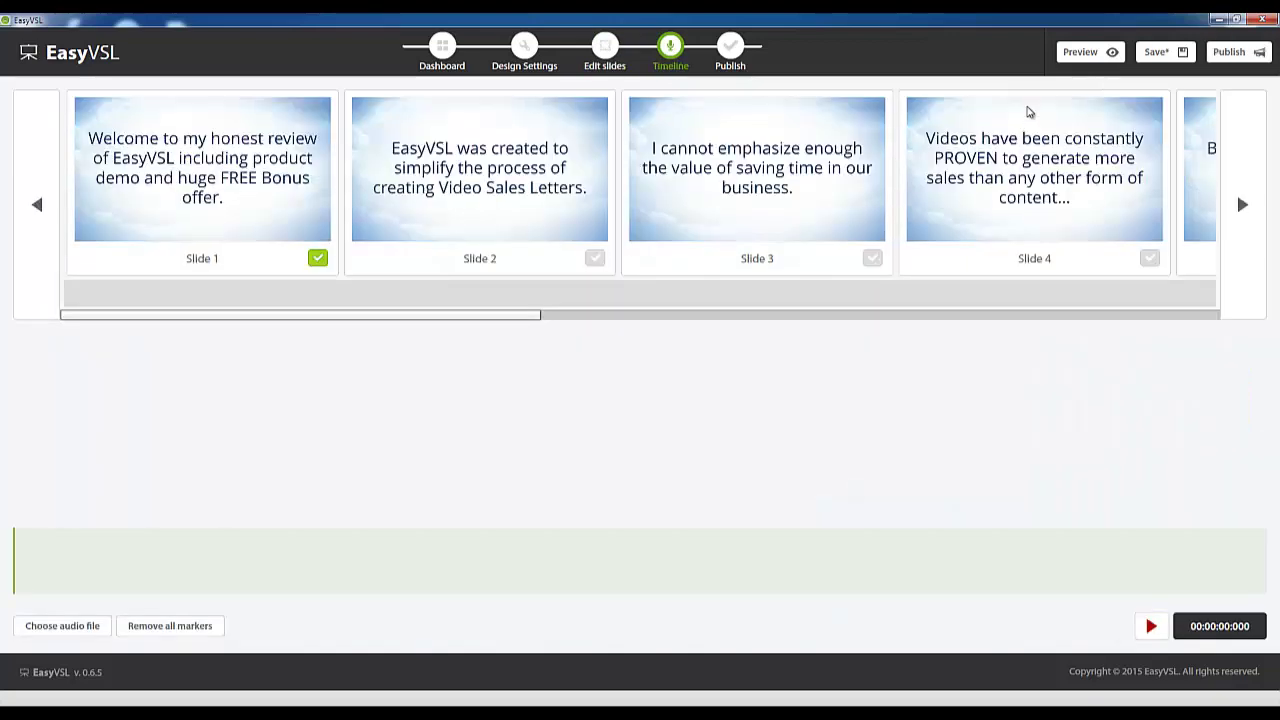
# - Go back to slide 1, try left text alignment, and return to the timeline with centre alignment restored
pyautogui.click(605, 47)
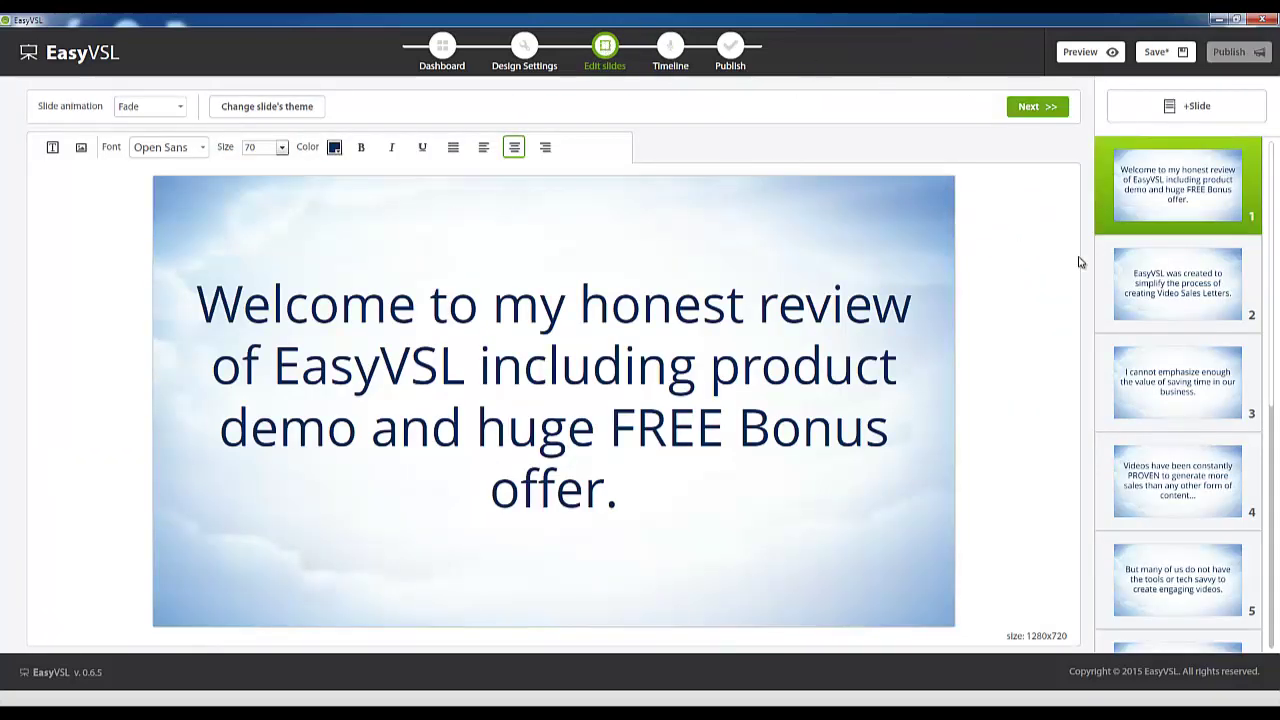
pyautogui.click(483, 150)
pyautogui.click(512, 153)
pyautogui.click(1037, 108)
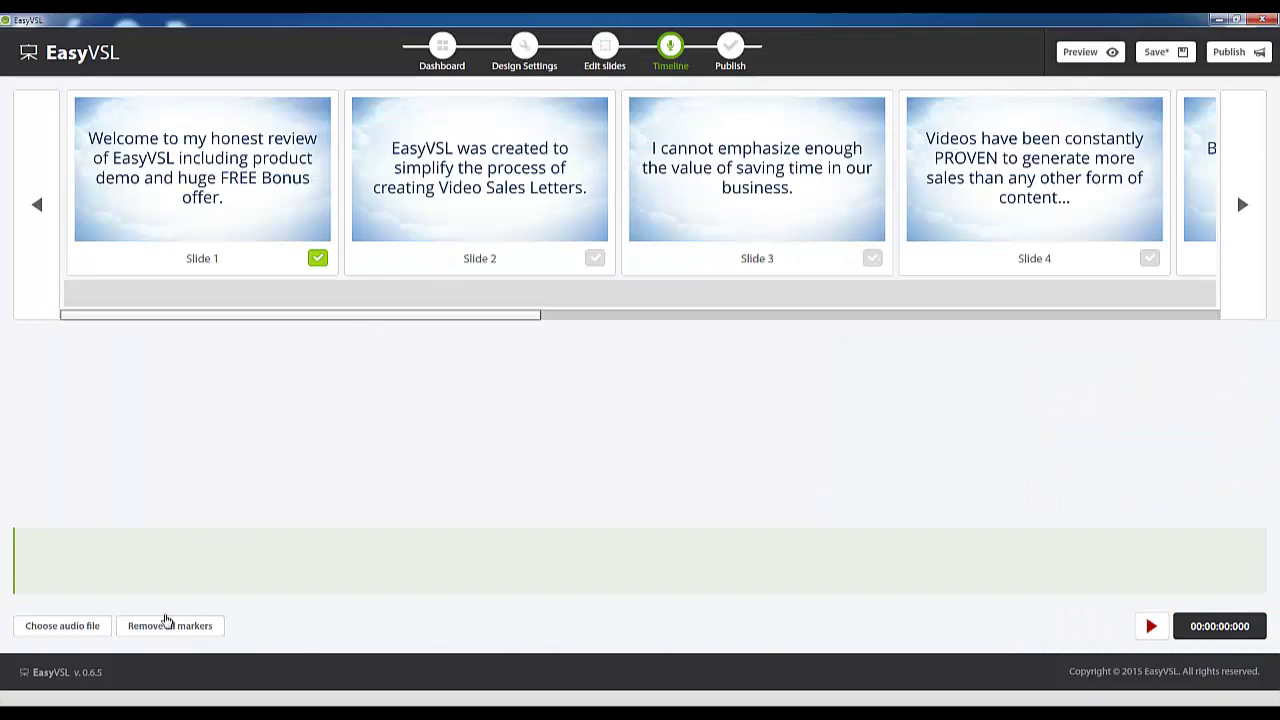
# - Load the Demo Script Audio MP3 from the Demo files folder as the presentation's audio
pyautogui.click(71, 633)
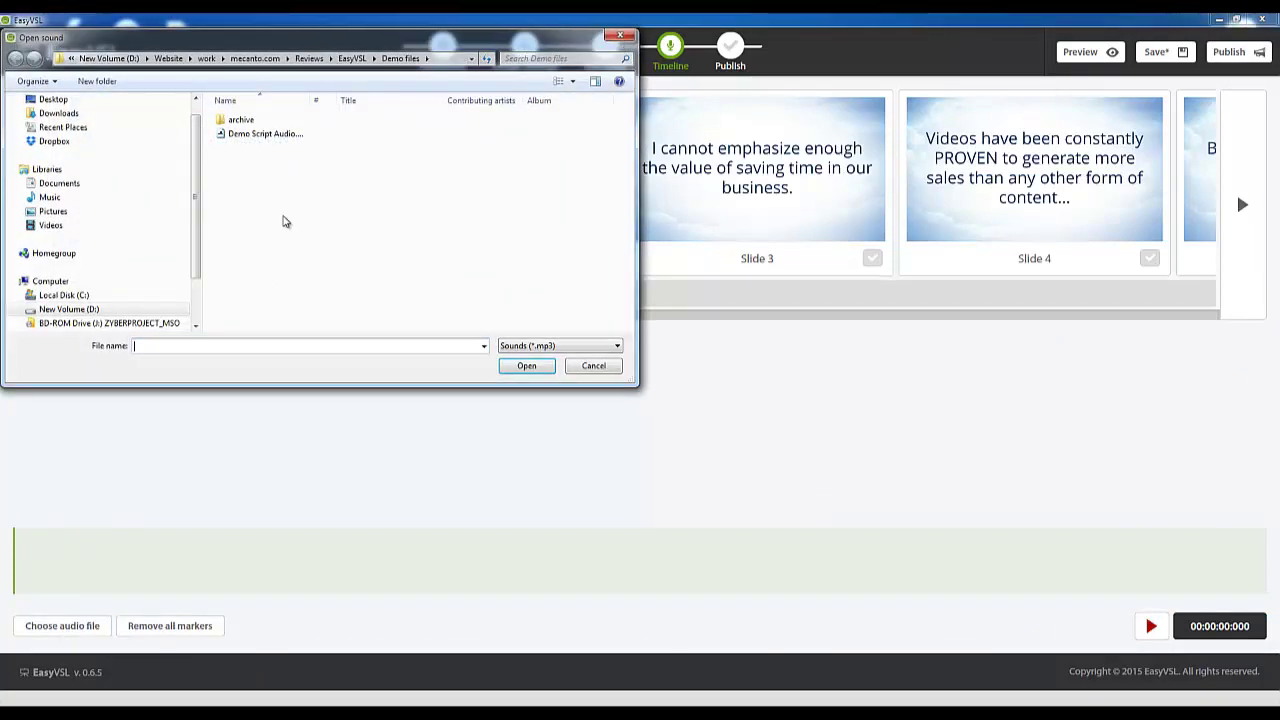
pyautogui.doubleClick(259, 138)
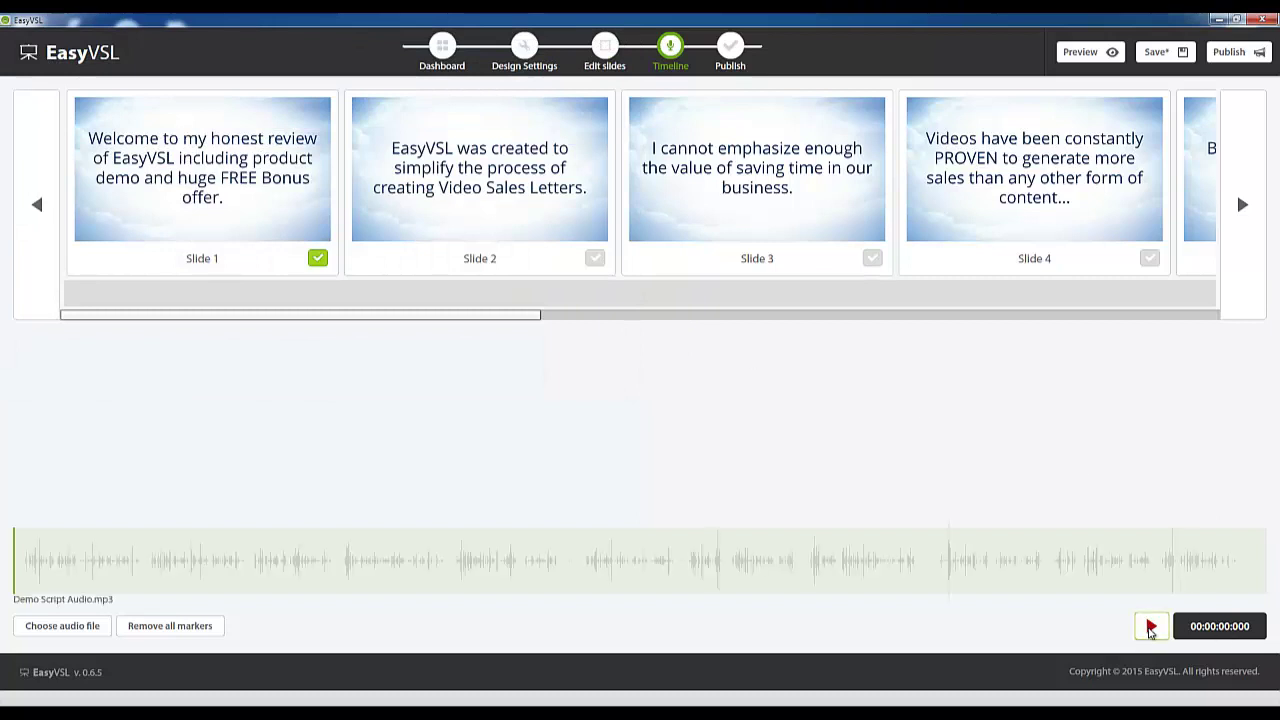
# - Play the audio and mark the starts of slides 2 and 3 at 00:07 and 00:12
pyautogui.click(1151, 628)
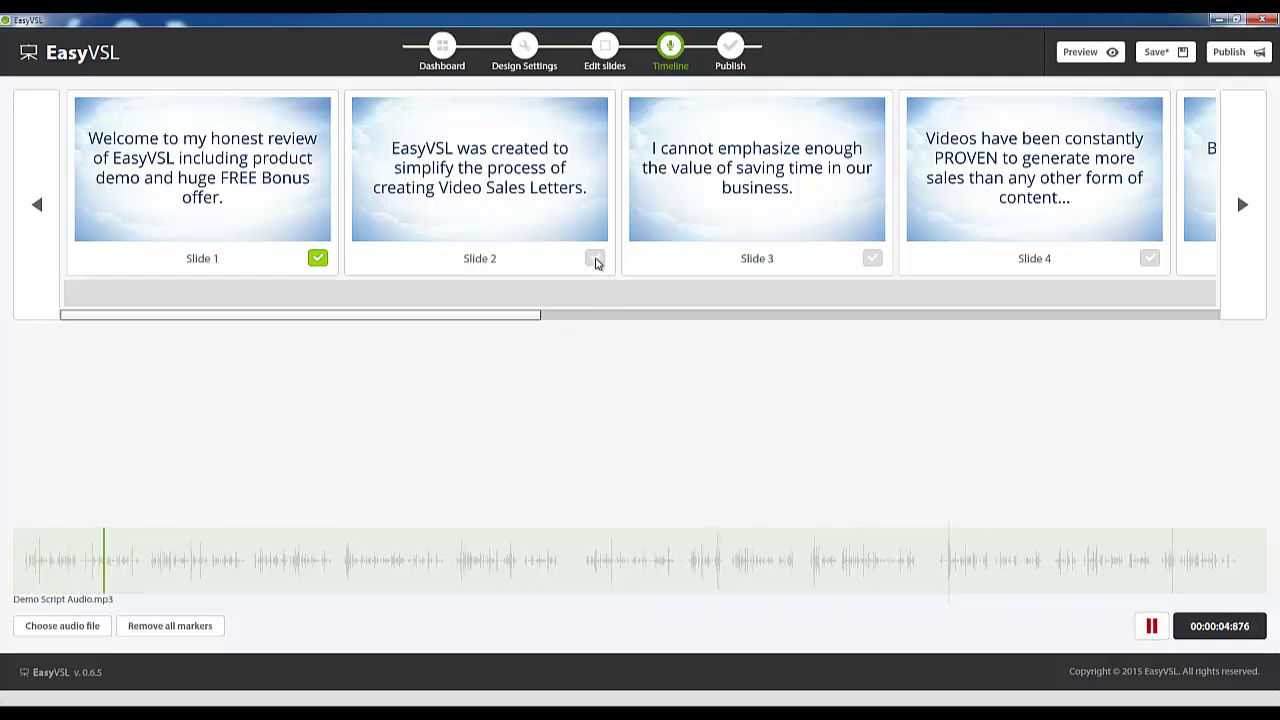
pyautogui.click(595, 260)
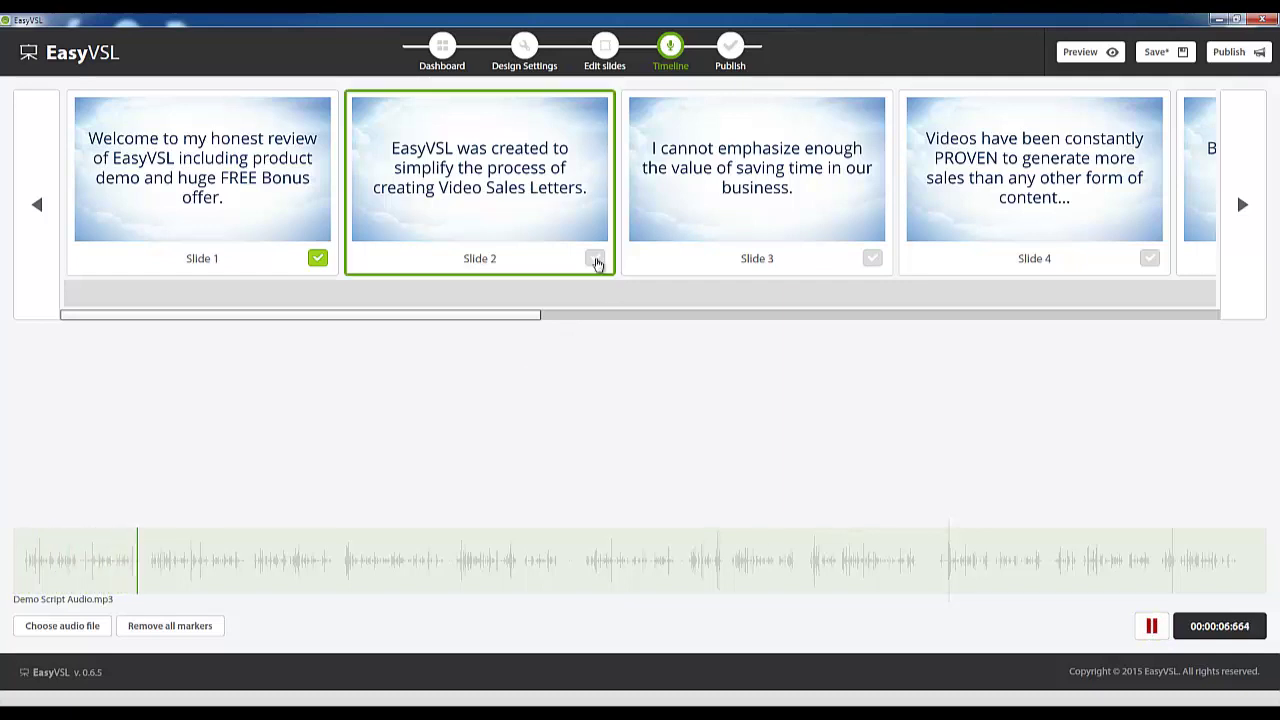
pyautogui.moveTo(528, 317); pyautogui.dragTo(643, 315)
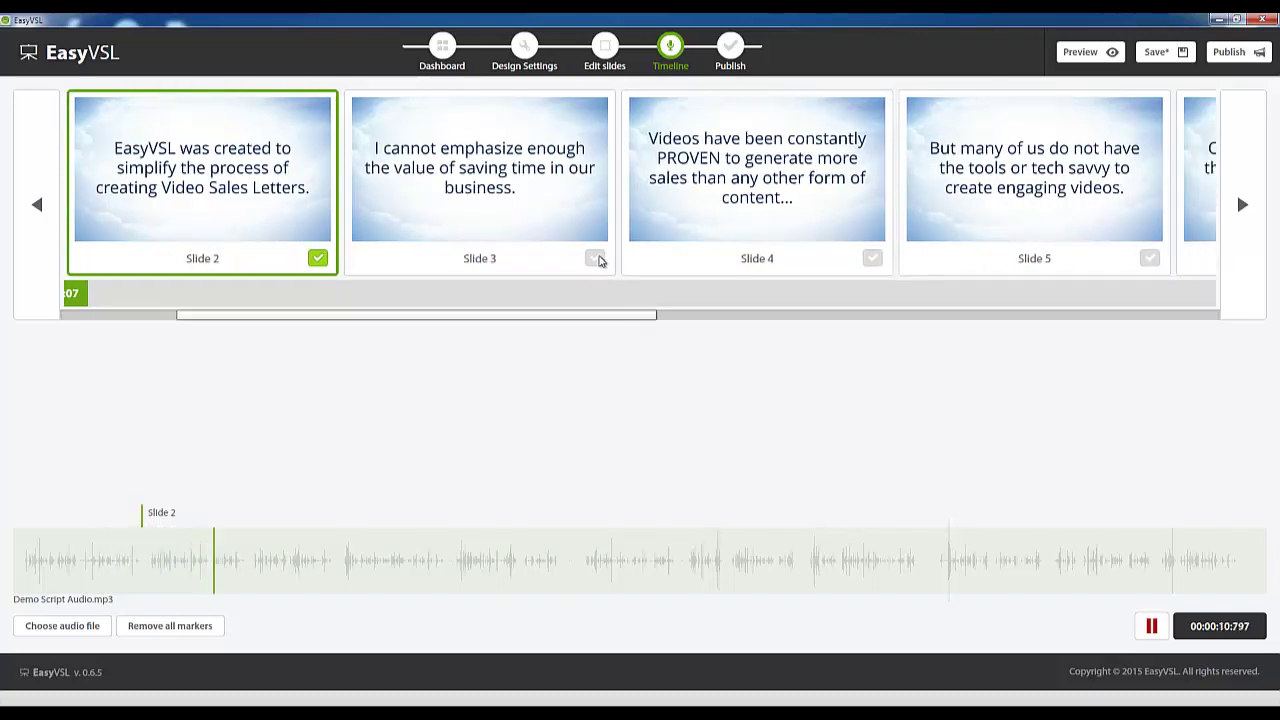
pyautogui.click(597, 260)
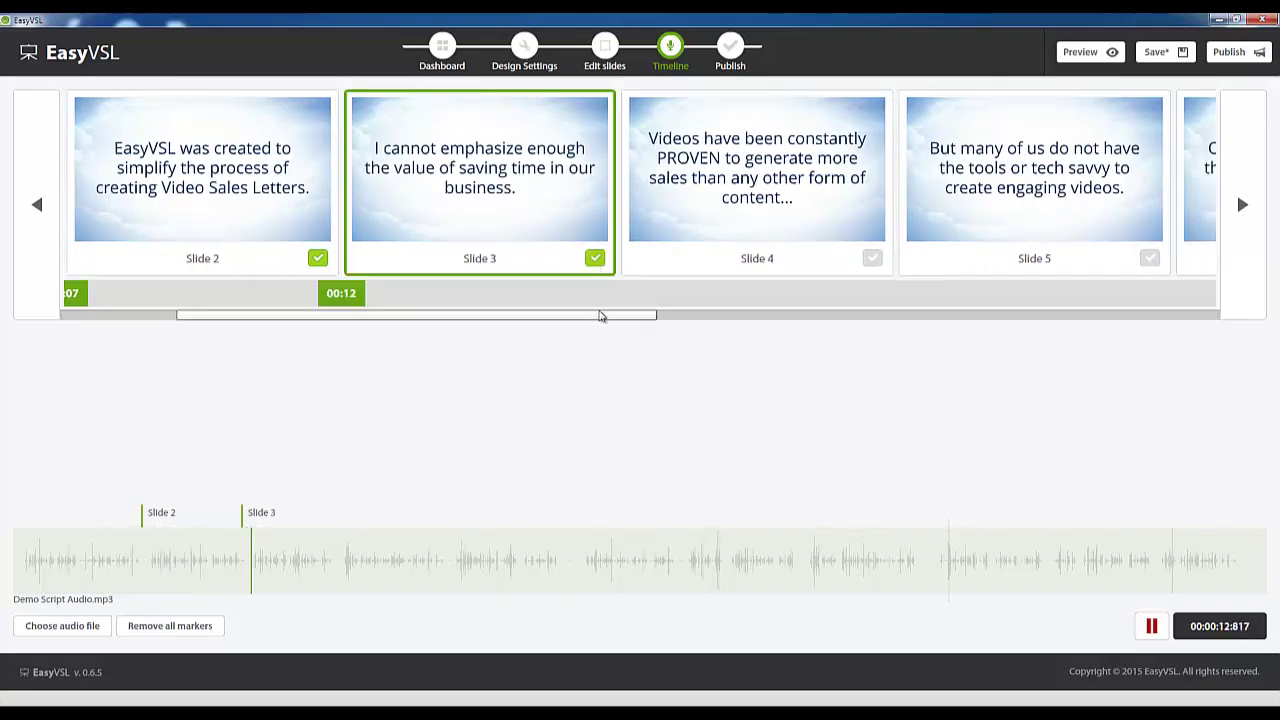
# - Mark the starts of slides 4 and 5 at 00:17 and 00:23 while the audio plays
pyautogui.moveTo(600, 314); pyautogui.dragTo(757, 328)
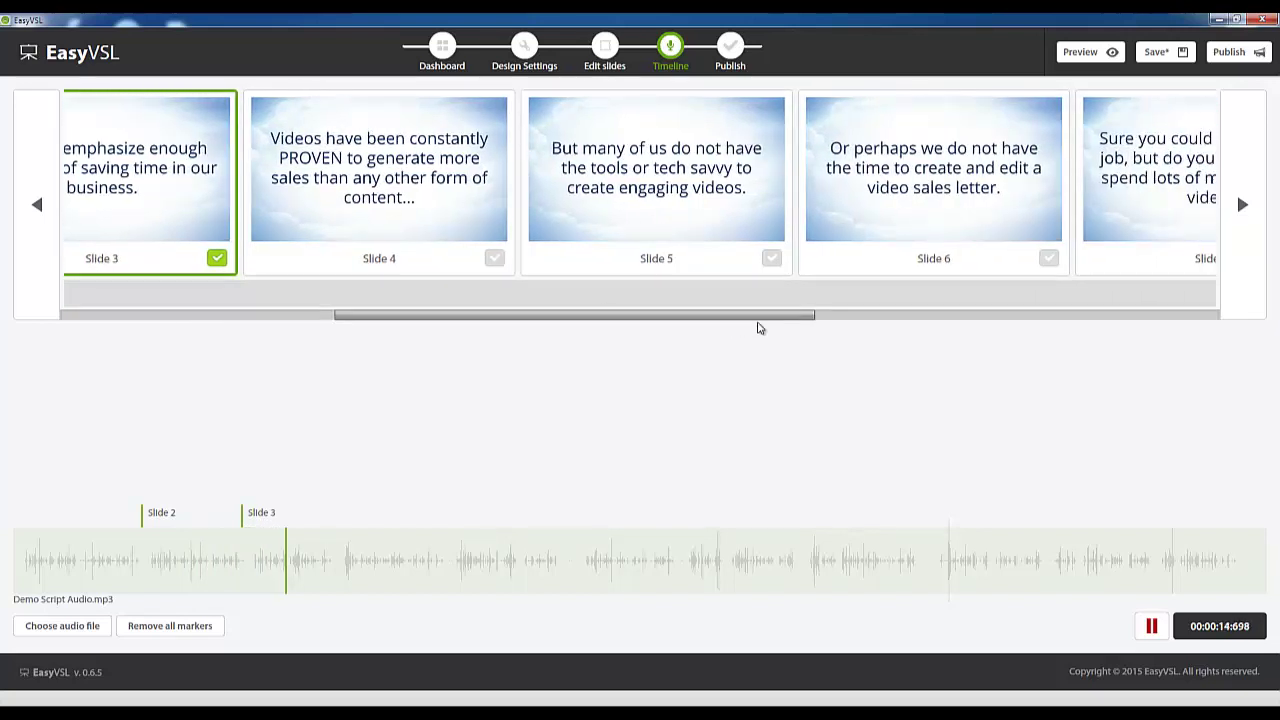
pyautogui.click(494, 258)
pyautogui.moveTo(600, 316); pyautogui.dragTo(670, 325)
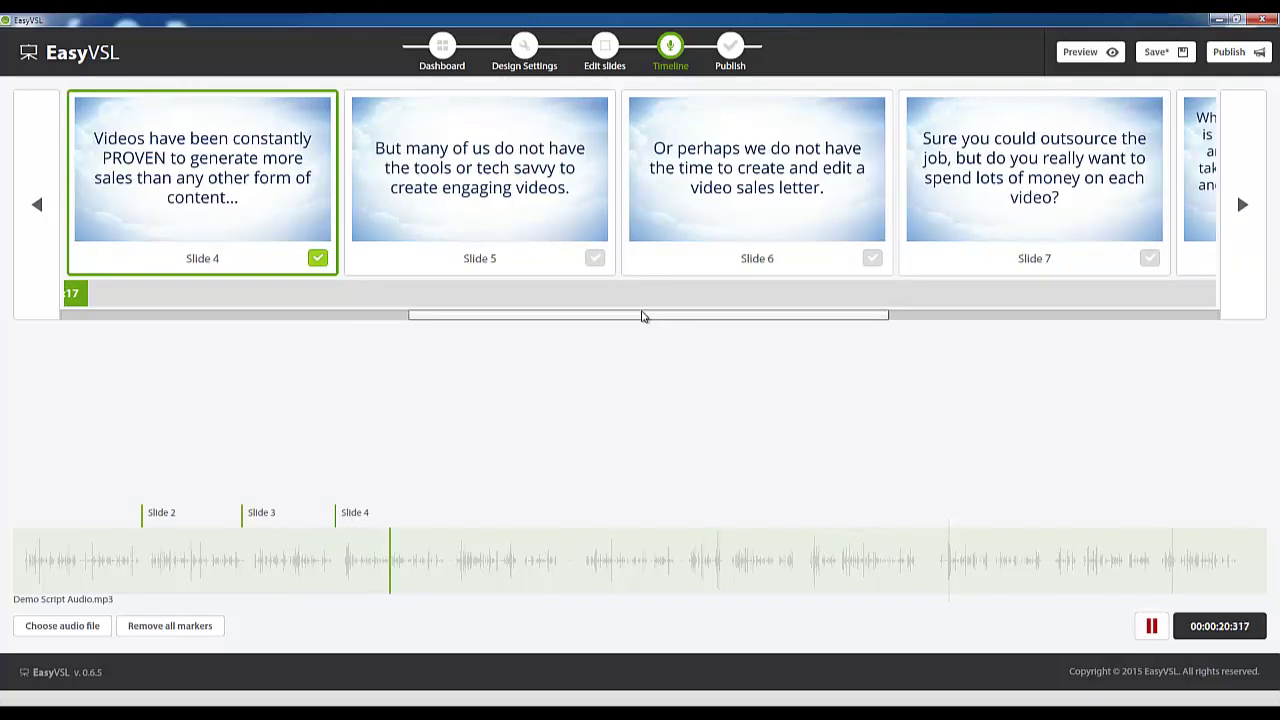
pyautogui.click(595, 259)
# - Mark the starts of slides 6 and 7 at 00:29 and 00:36 as the audio continues
pyautogui.moveTo(678, 314); pyautogui.dragTo(804, 323)
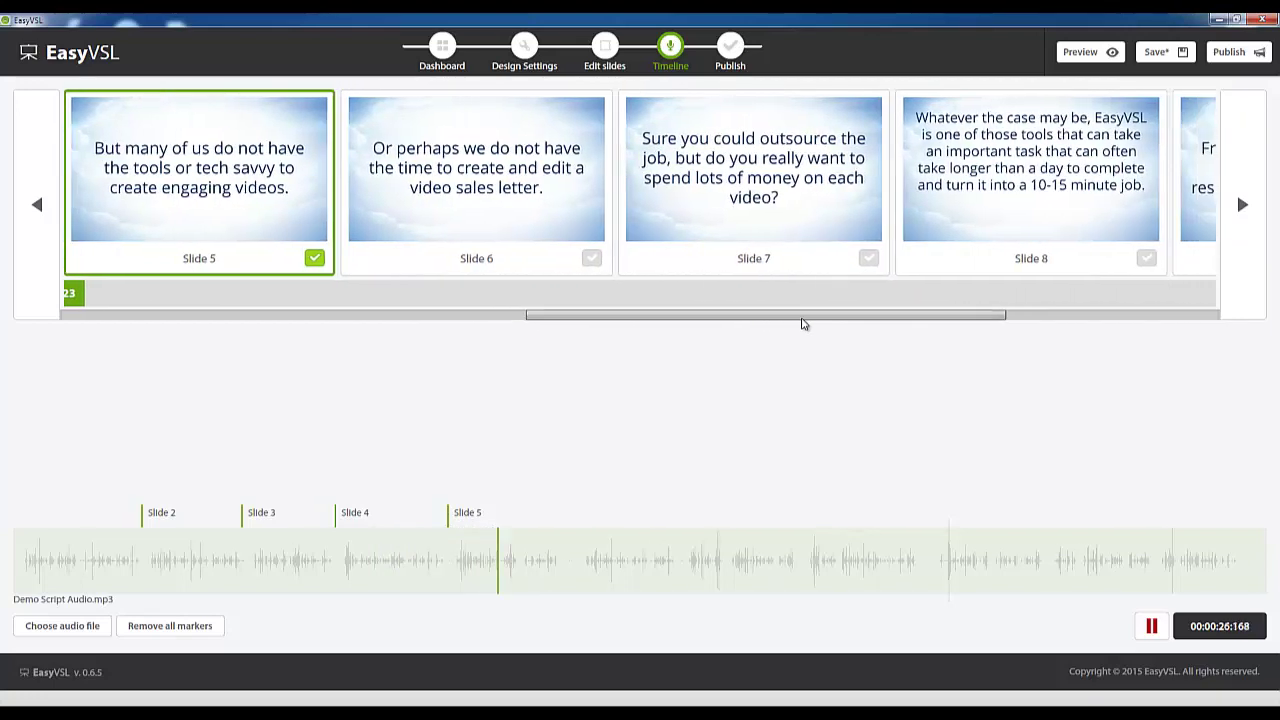
pyautogui.click(593, 259)
pyautogui.moveTo(689, 323); pyautogui.dragTo(810, 322)
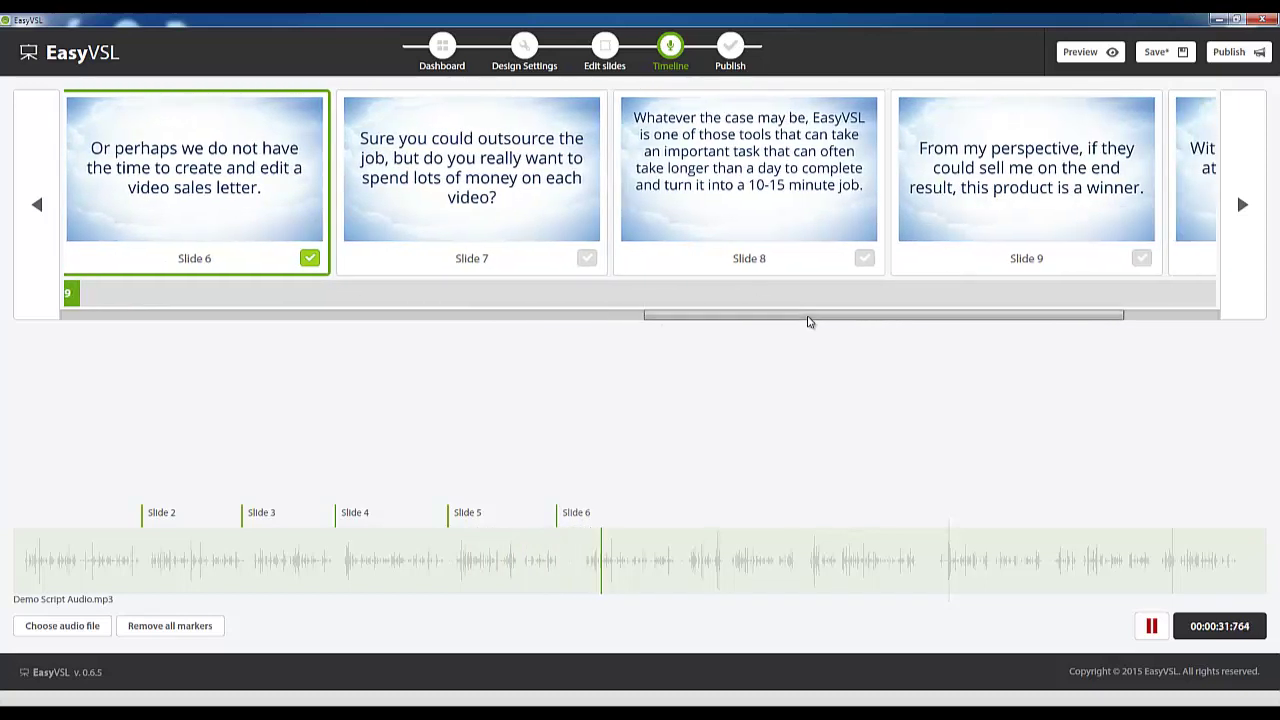
pyautogui.click(592, 262)
pyautogui.click(592, 262)
# - Mark the starts of the remaining slides 8, 9 and 10 at 00:42, 00:55 and 01:02
pyautogui.moveTo(817, 320); pyautogui.dragTo(911, 322)
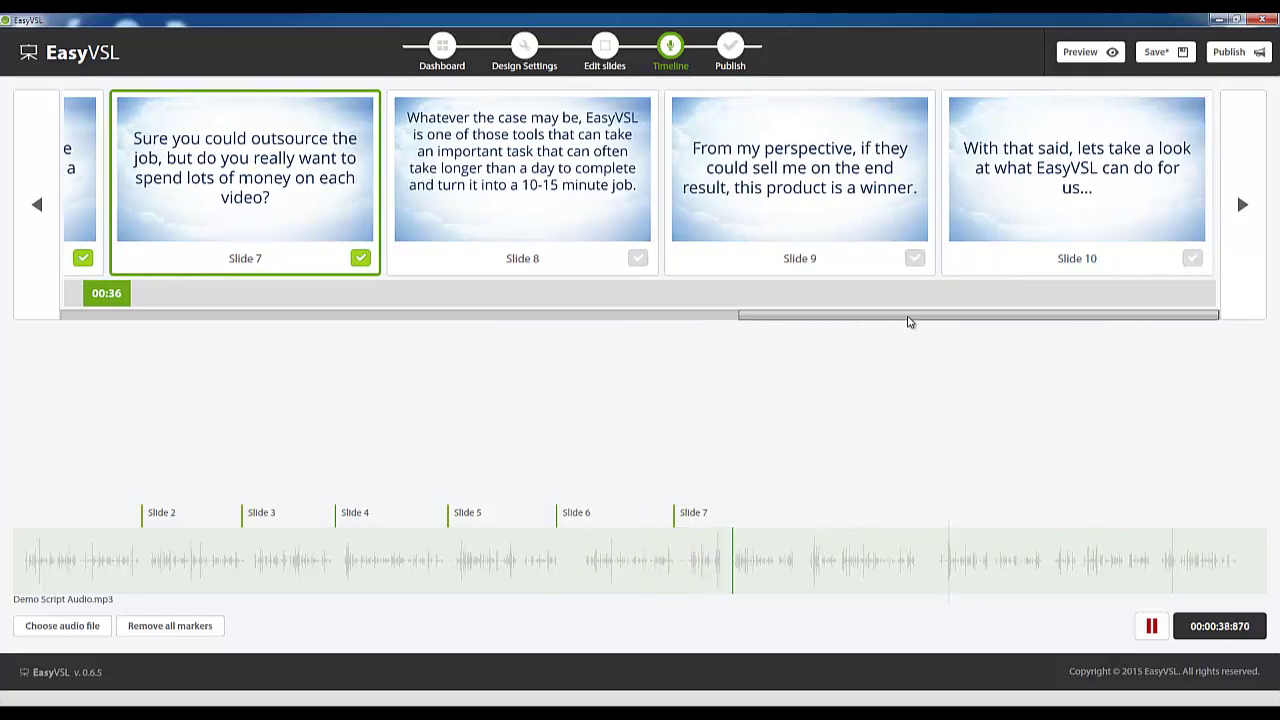
pyautogui.click(638, 262)
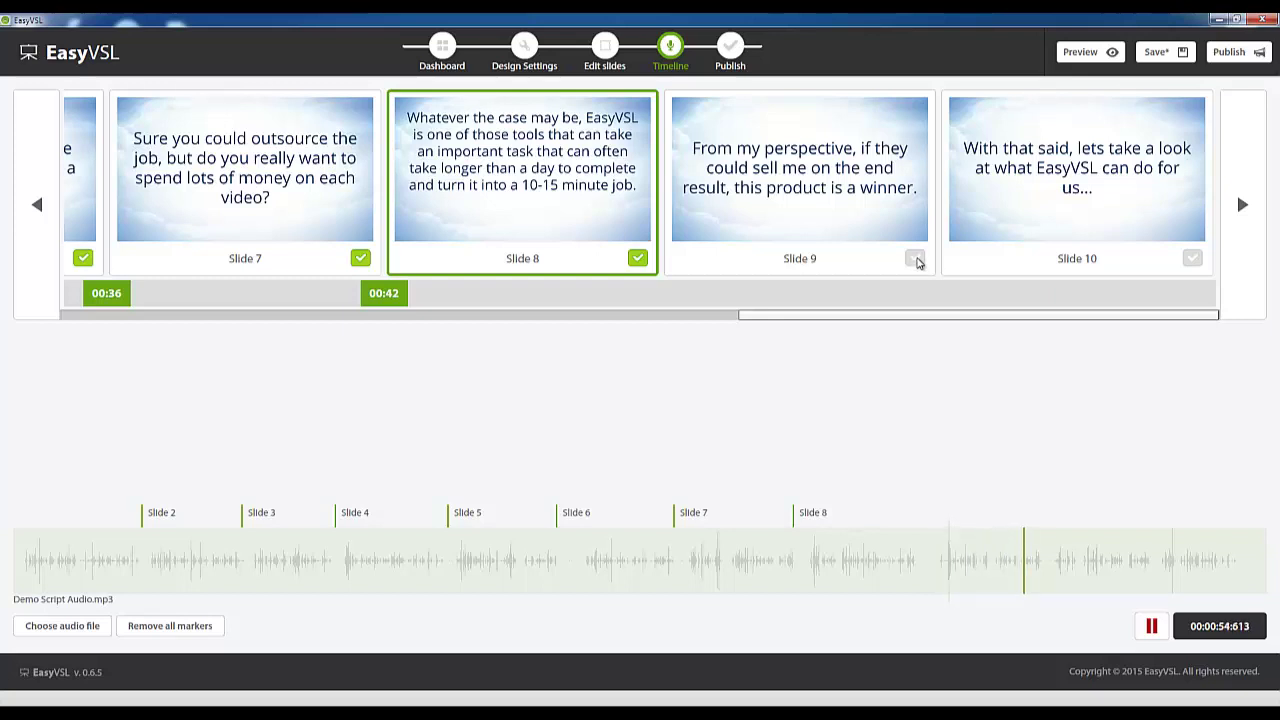
pyautogui.click(916, 262)
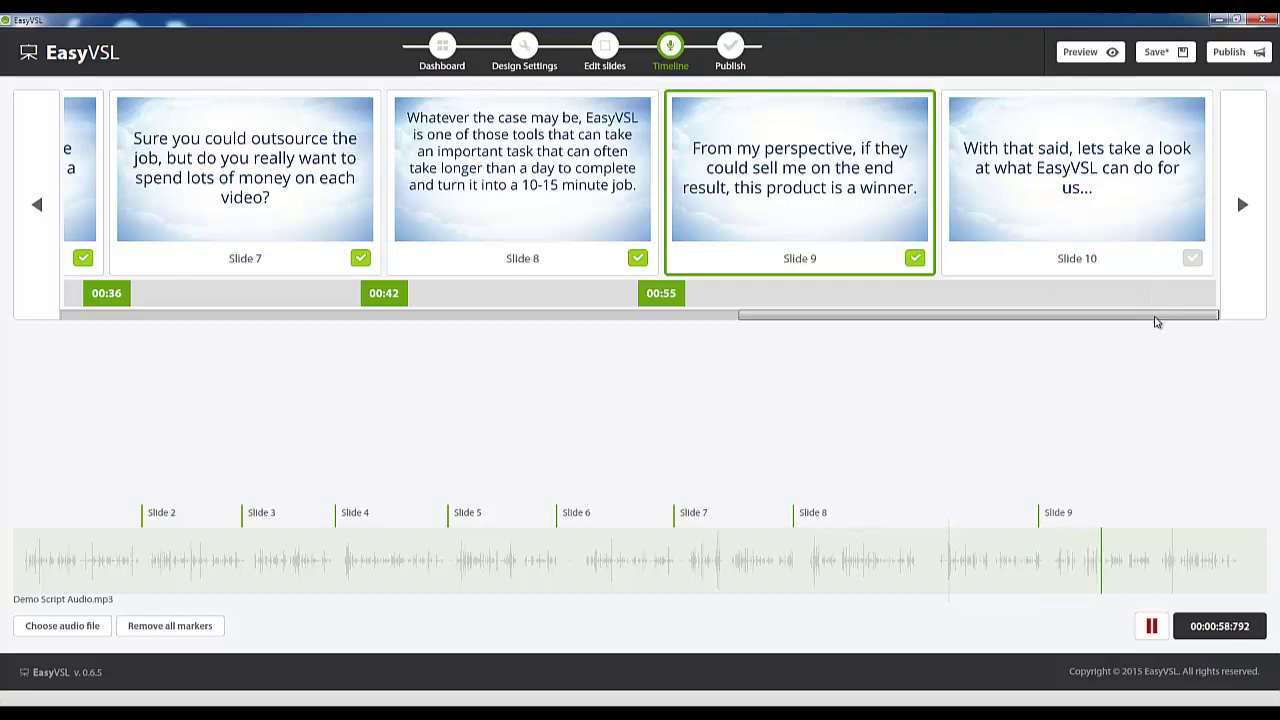
pyautogui.click(1194, 260)
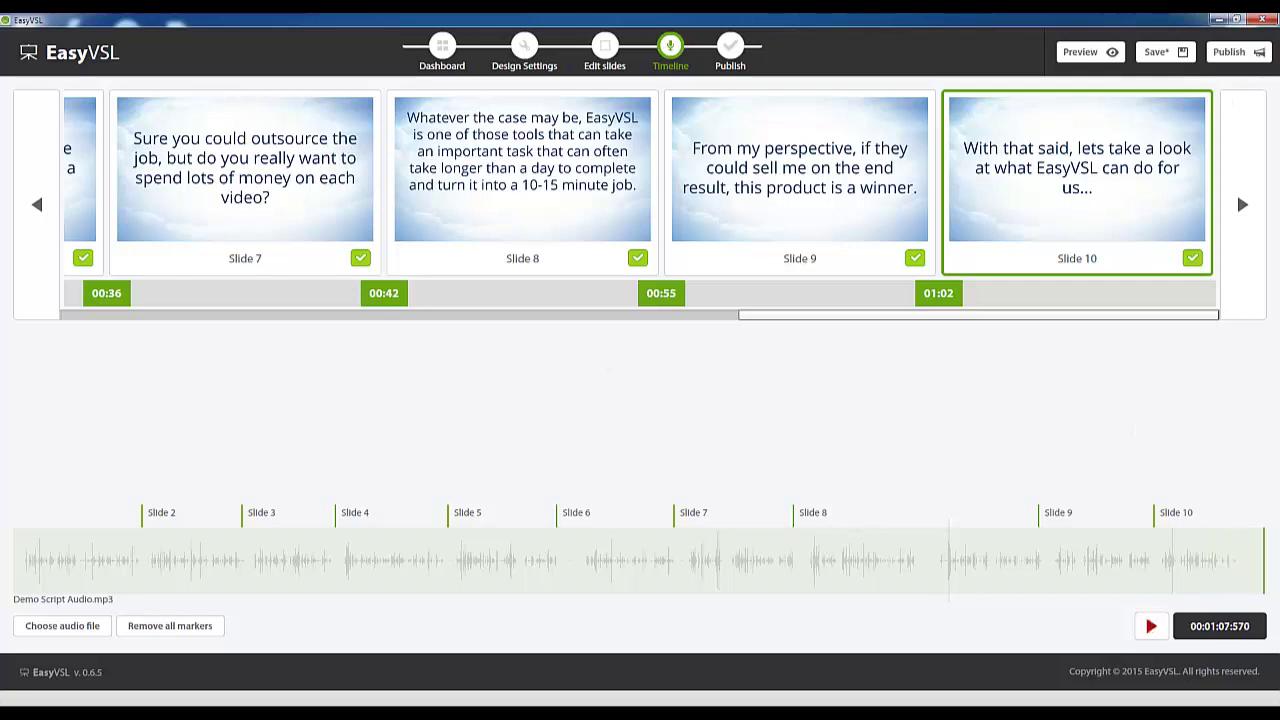
# - Open a new Notepad window and write the note "Done! Now all we have to do is PUBLISH"
pyautogui.press('super')
pyautogui.click(97, 368)
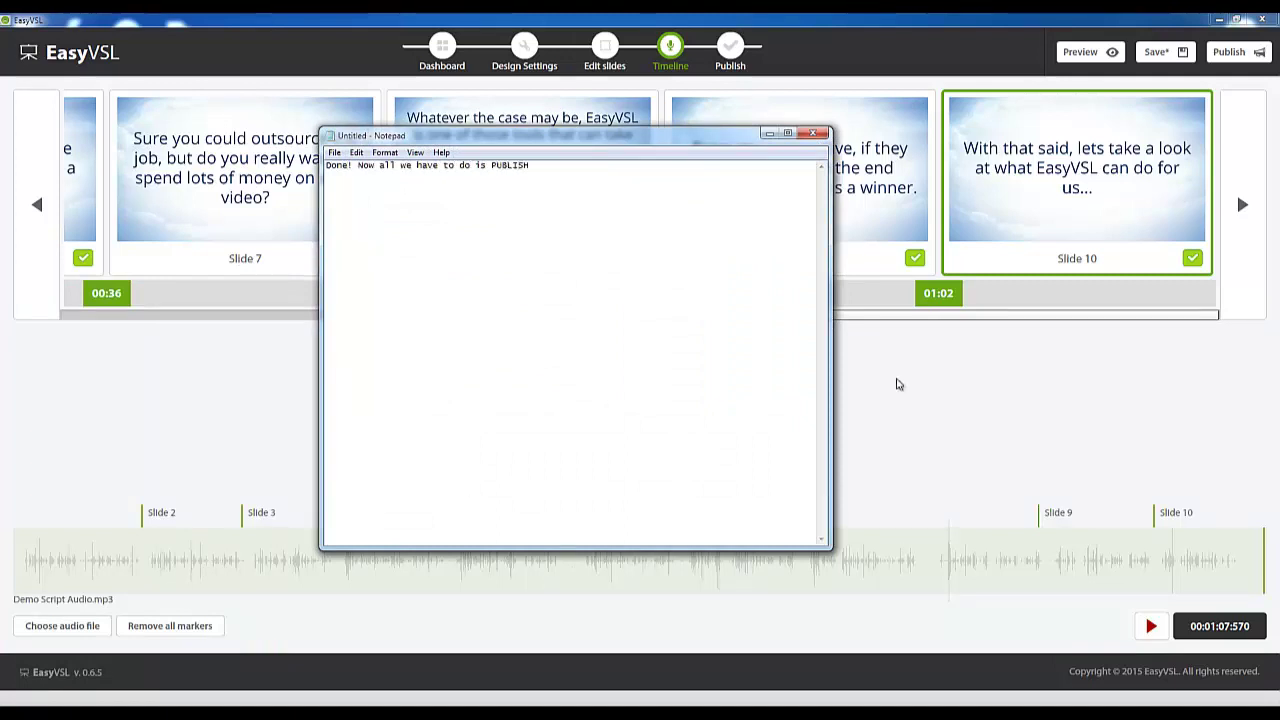
# - Publish the presentation from EasyVSL as "YouTube Speed Demo" into the Demo files folder, keeping the preset video quality
pyautogui.click(1237, 58)
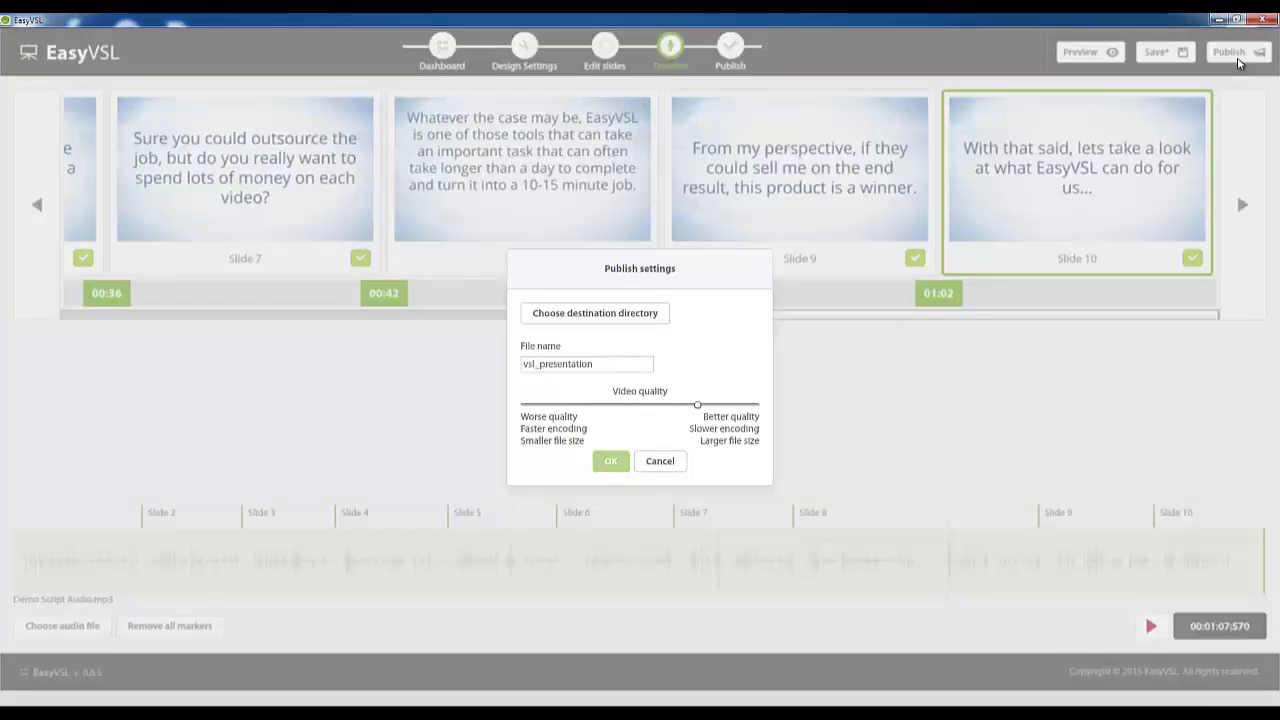
pyautogui.moveTo(602, 363); pyautogui.dragTo(464, 367)
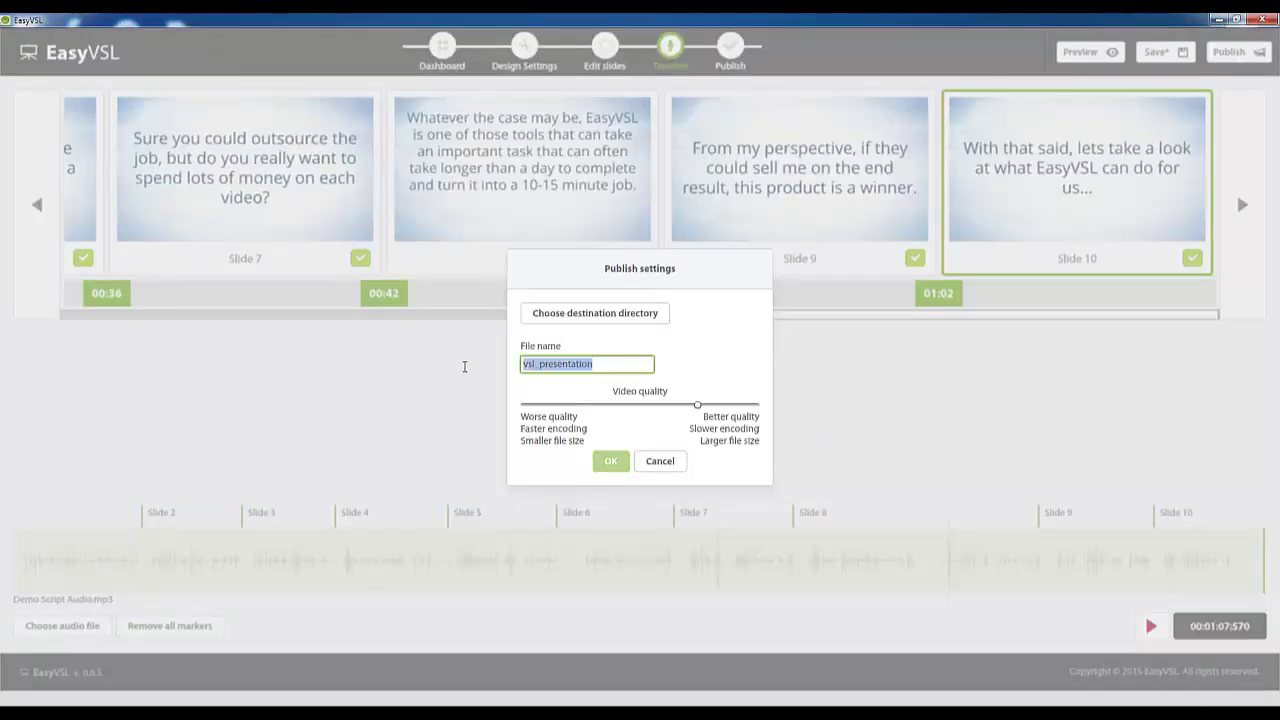
pyautogui.write('YouTube Speed Demo')
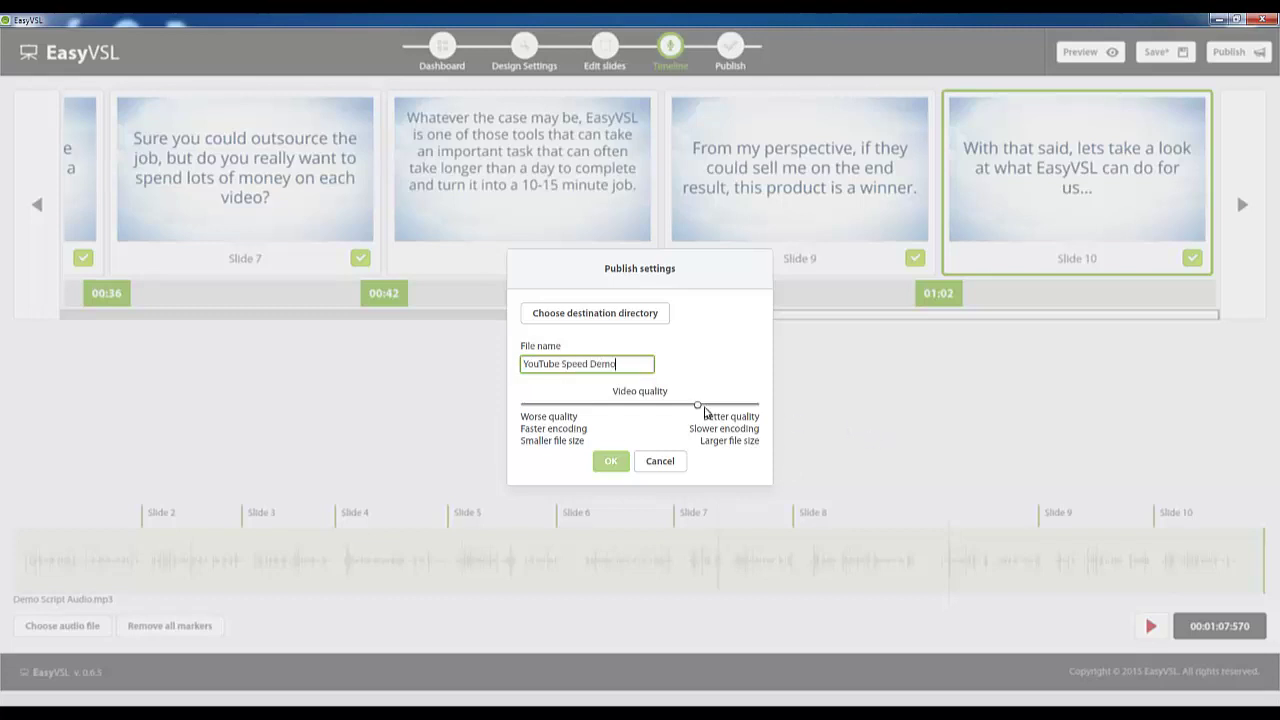
pyautogui.click(626, 315)
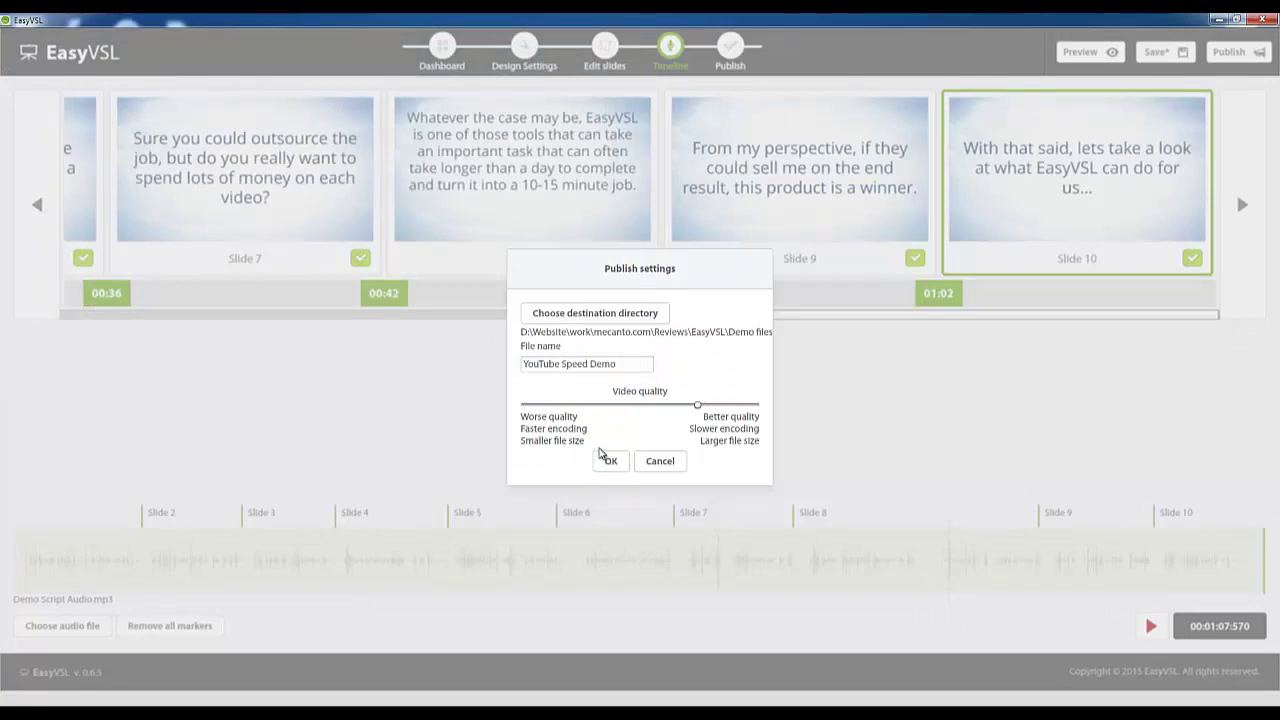
pyautogui.click(606, 460)
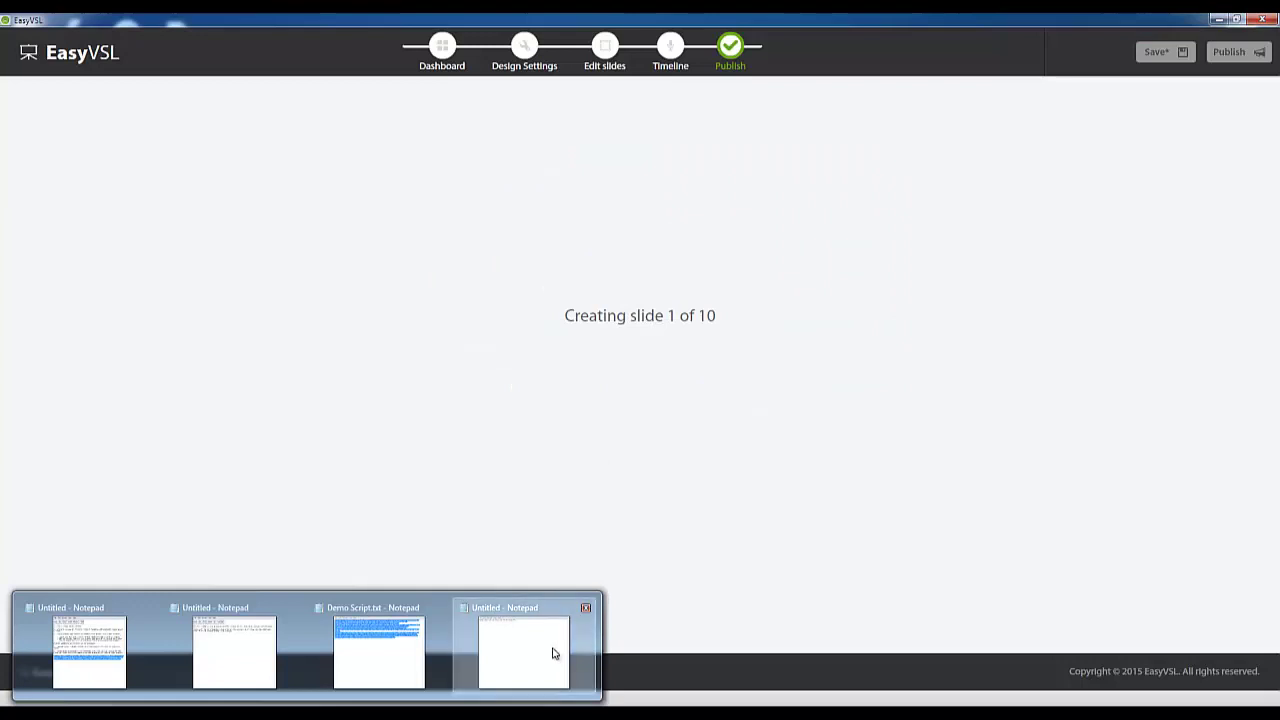
# - Switch to the Notepad note, narrow its window, and add "I'll pause and then come back when the video is finished compiling and encoding."
pyautogui.click(555, 655)
pyautogui.moveTo(320, 140); pyautogui.dragTo(977, 180)
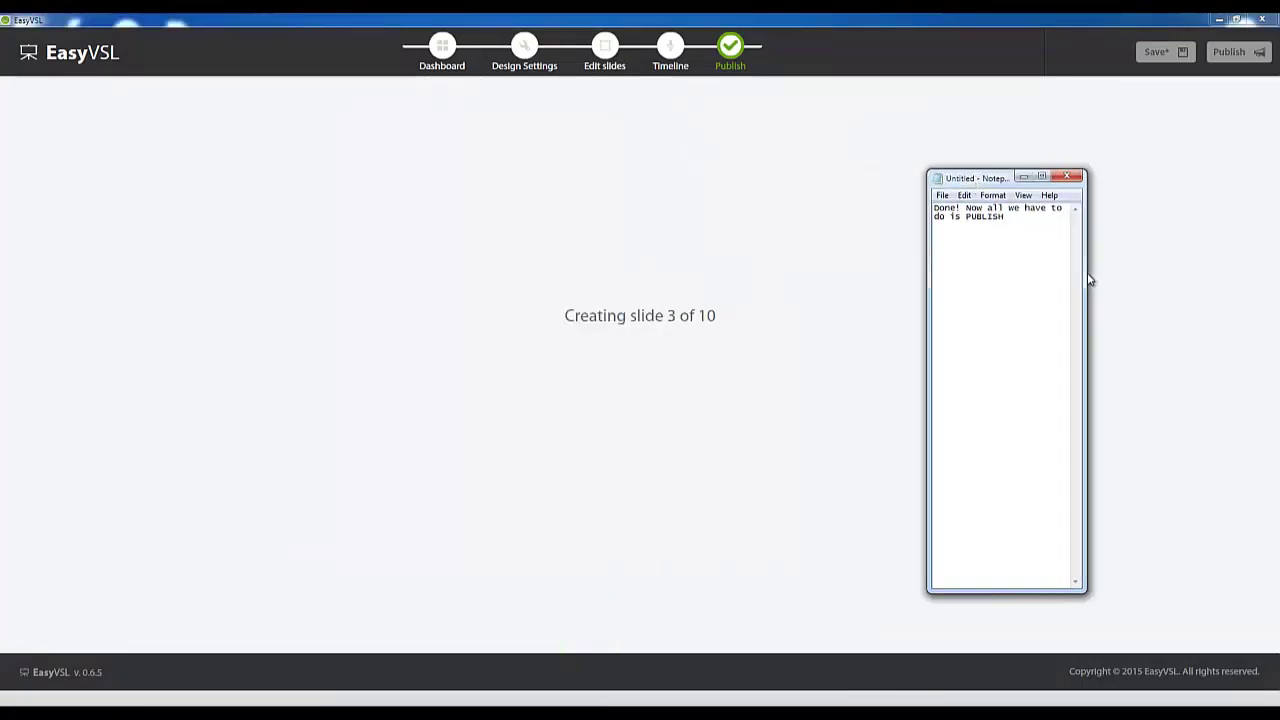
pyautogui.hotkey('ctrl', 'a')
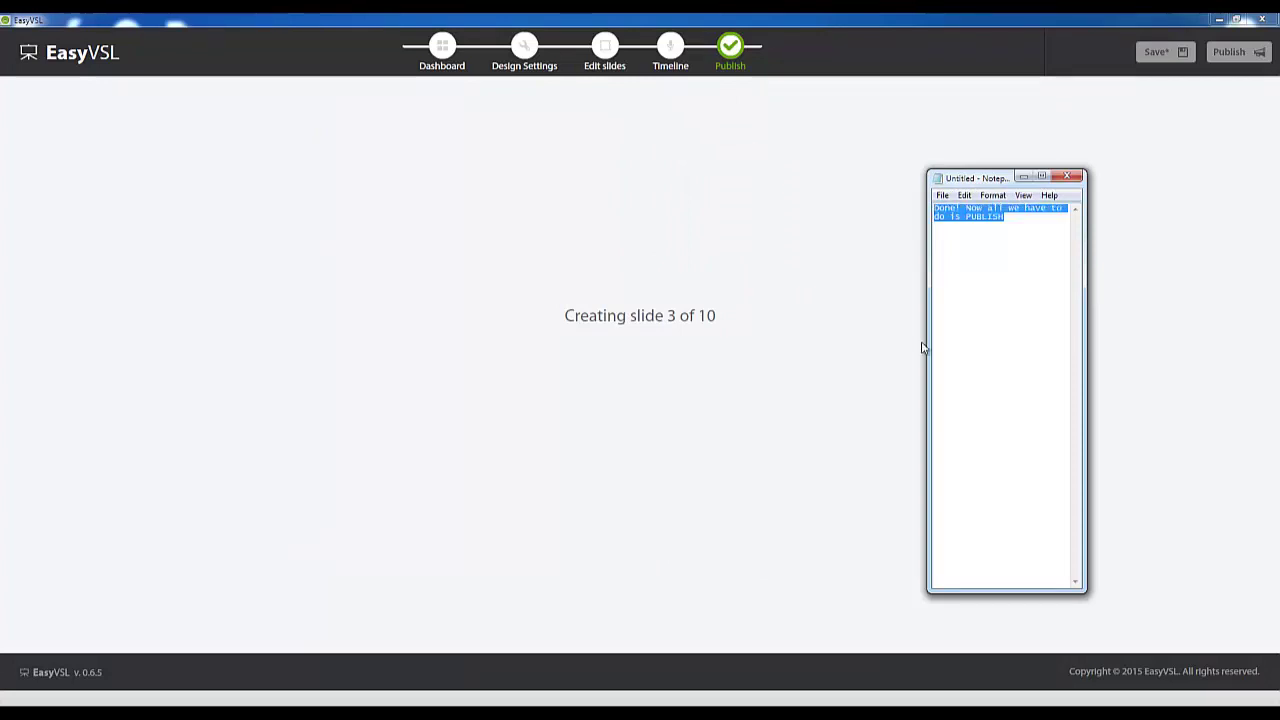
pyautogui.hotkey('ctrl', 'End')
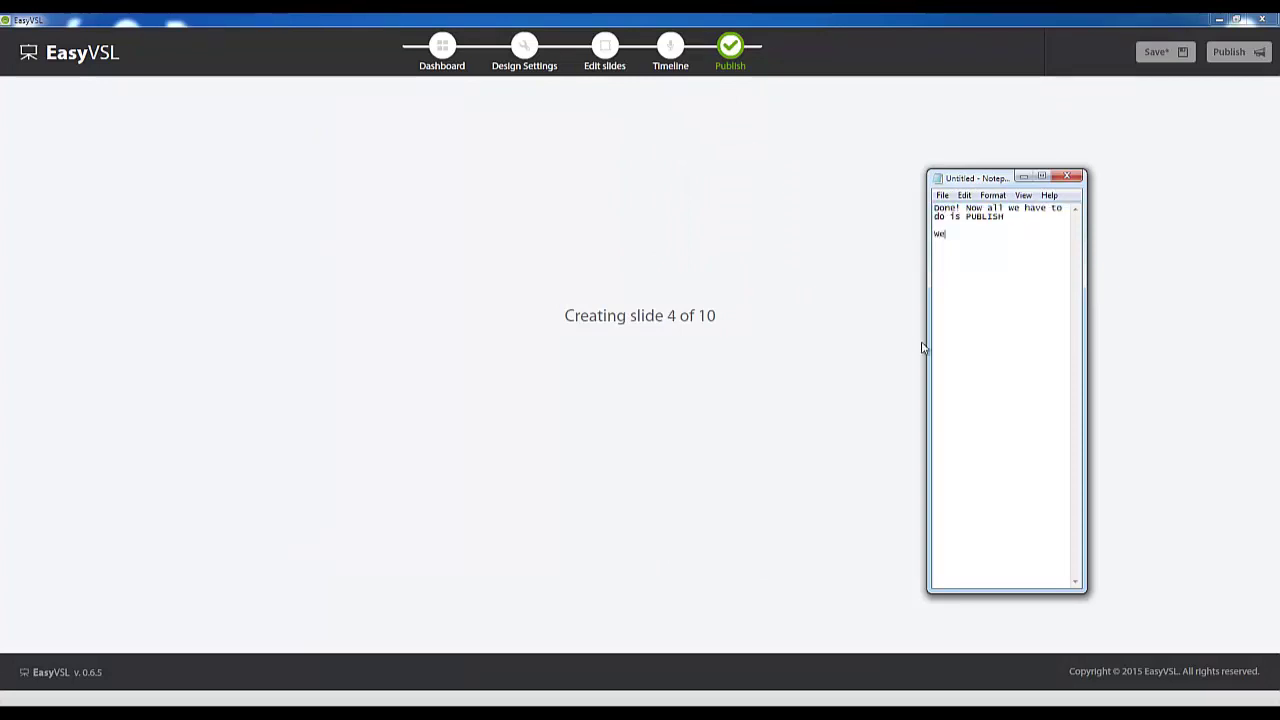
pyautogui.write('we will')
pyautogui.hotkey('shift', 'Home')
pyautogui.write("I'll come back when the video ")
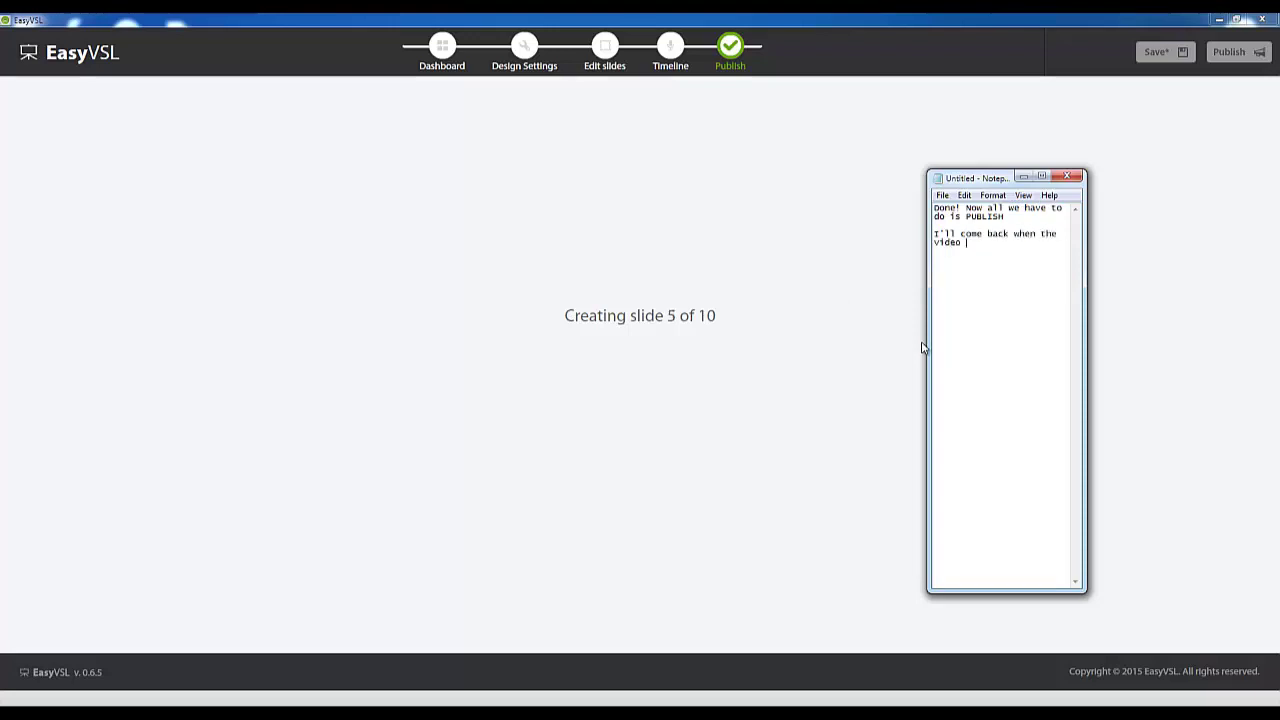
pyautogui.write('is finished compiling and encoding.')
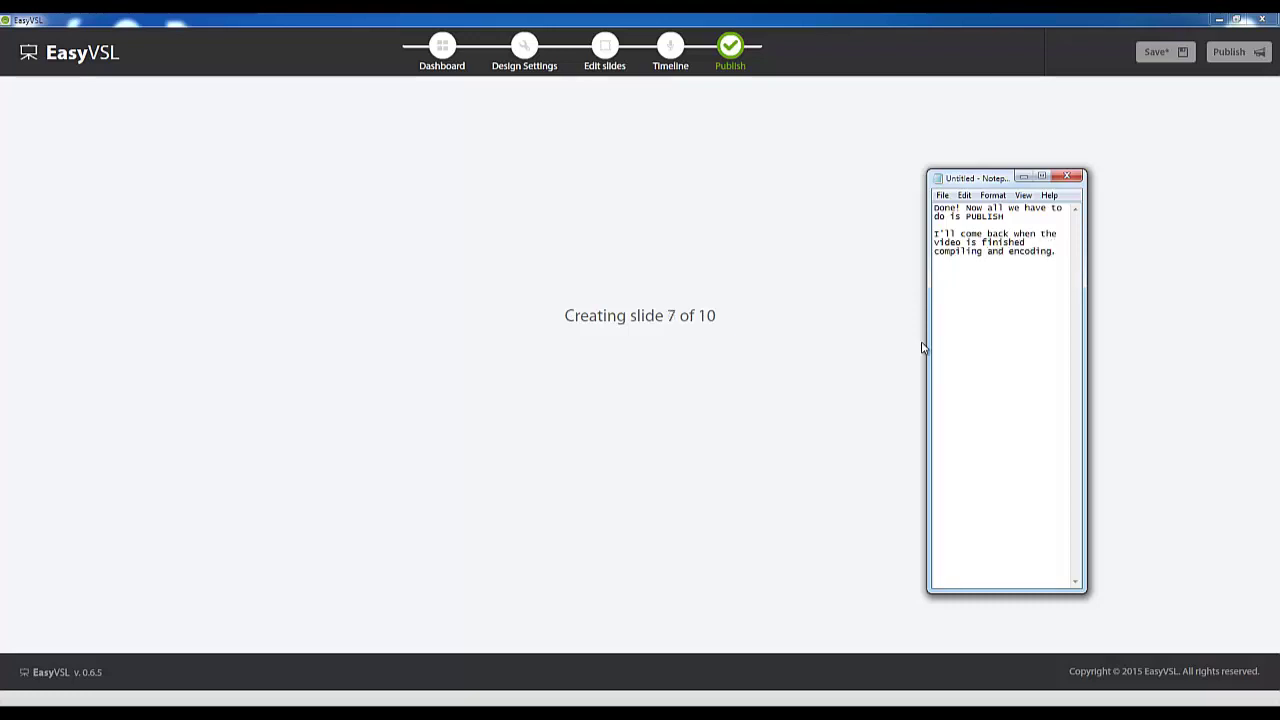
pyautogui.write('pause and then')
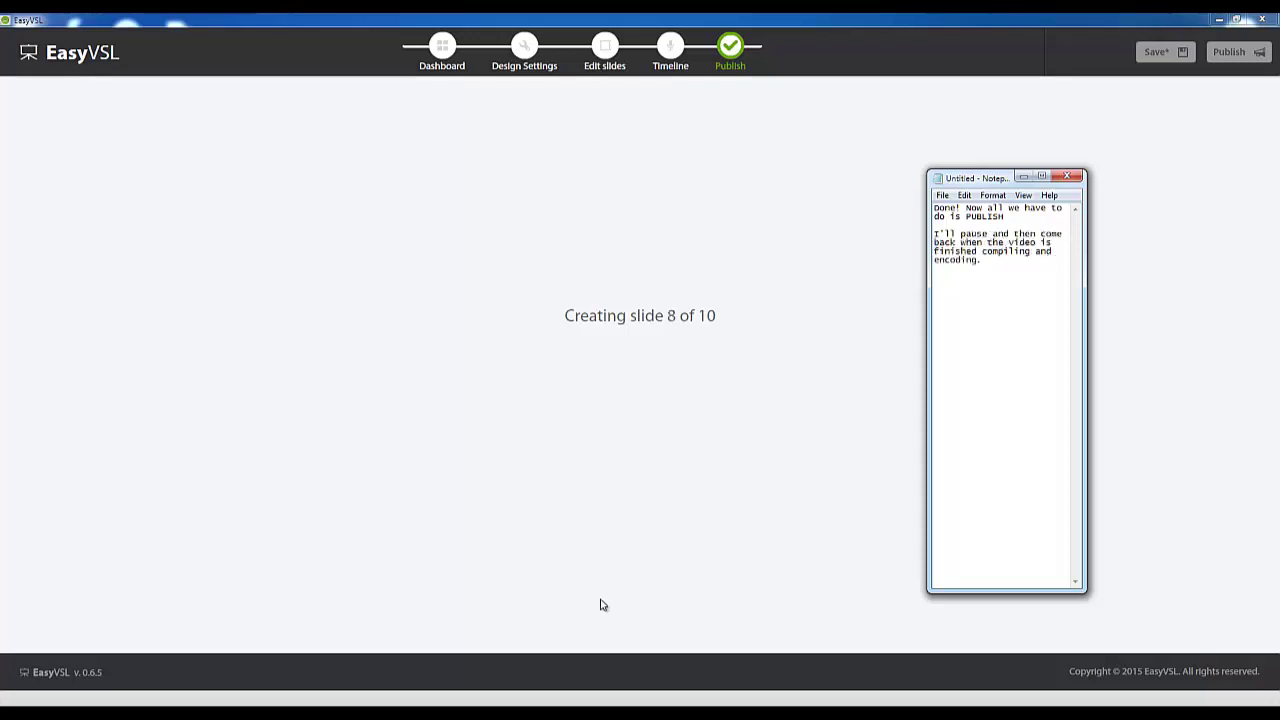
pyautogui.click(1208, 712)
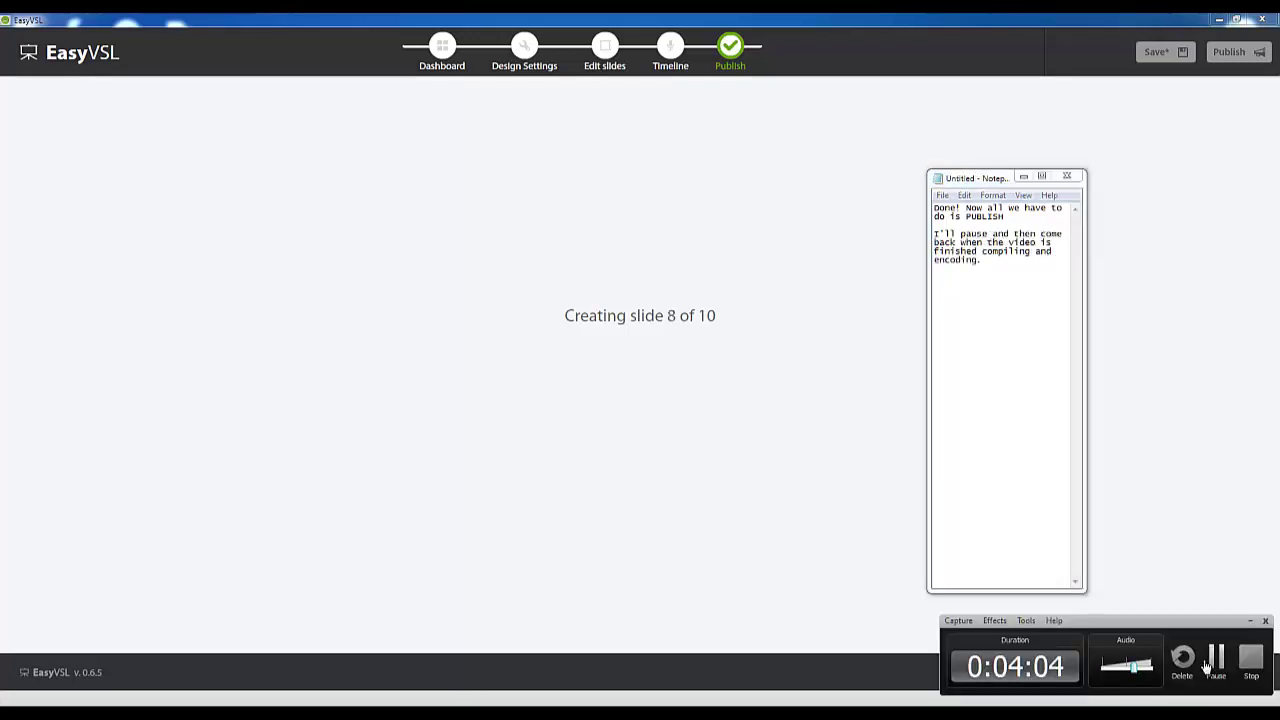
pyautogui.click(1215, 658)
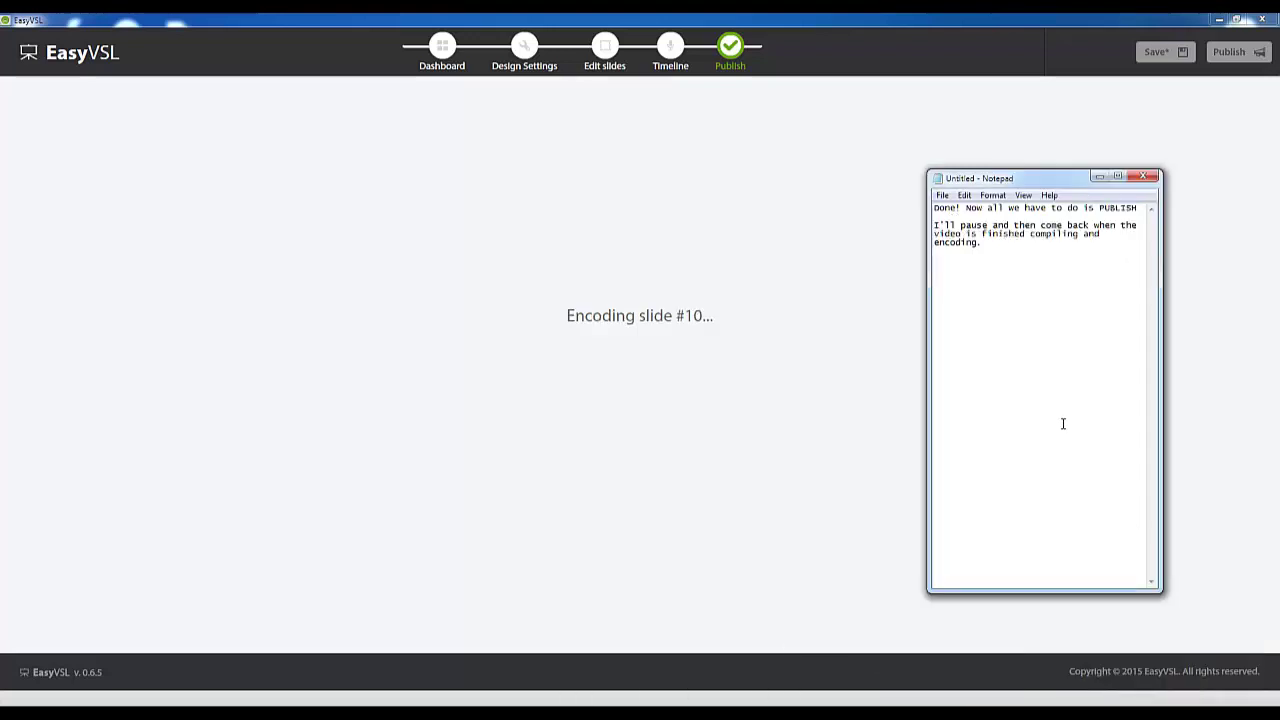
# - Add "As you can see we are just finishing up here with the encoding..." and "After its done I will play back the video to show you the end result"
pyautogui.write('can see we are just finishing up here')
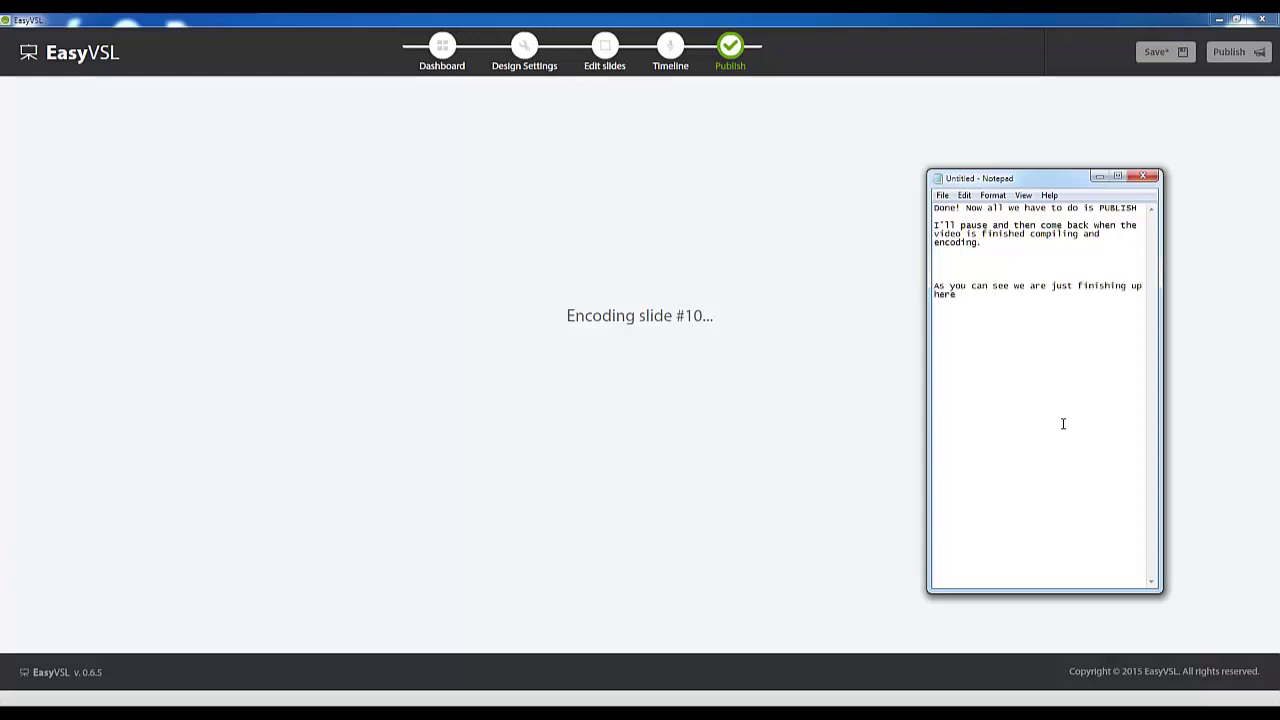
pyautogui.write(' with the encoding...')
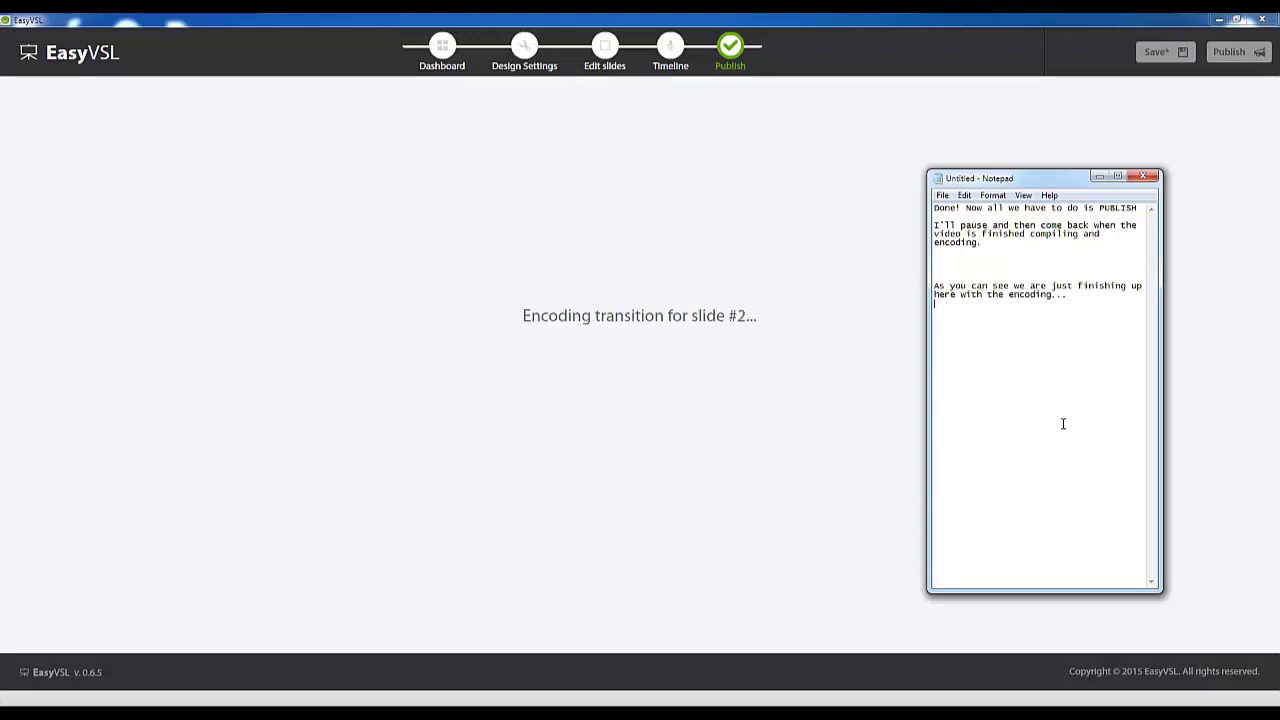
pyautogui.press('Return')
pyautogui.write('After its done I will play back the video')
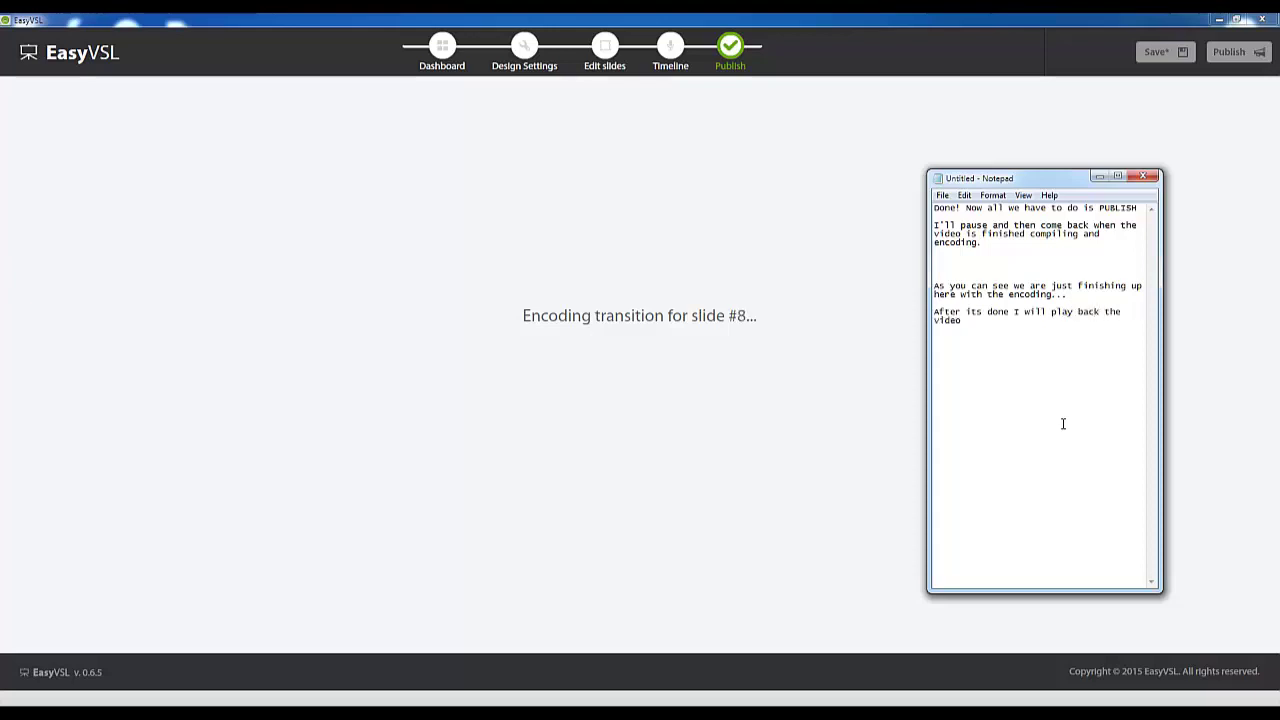
pyautogui.write(' to show you the end result')
pyautogui.press('Return')
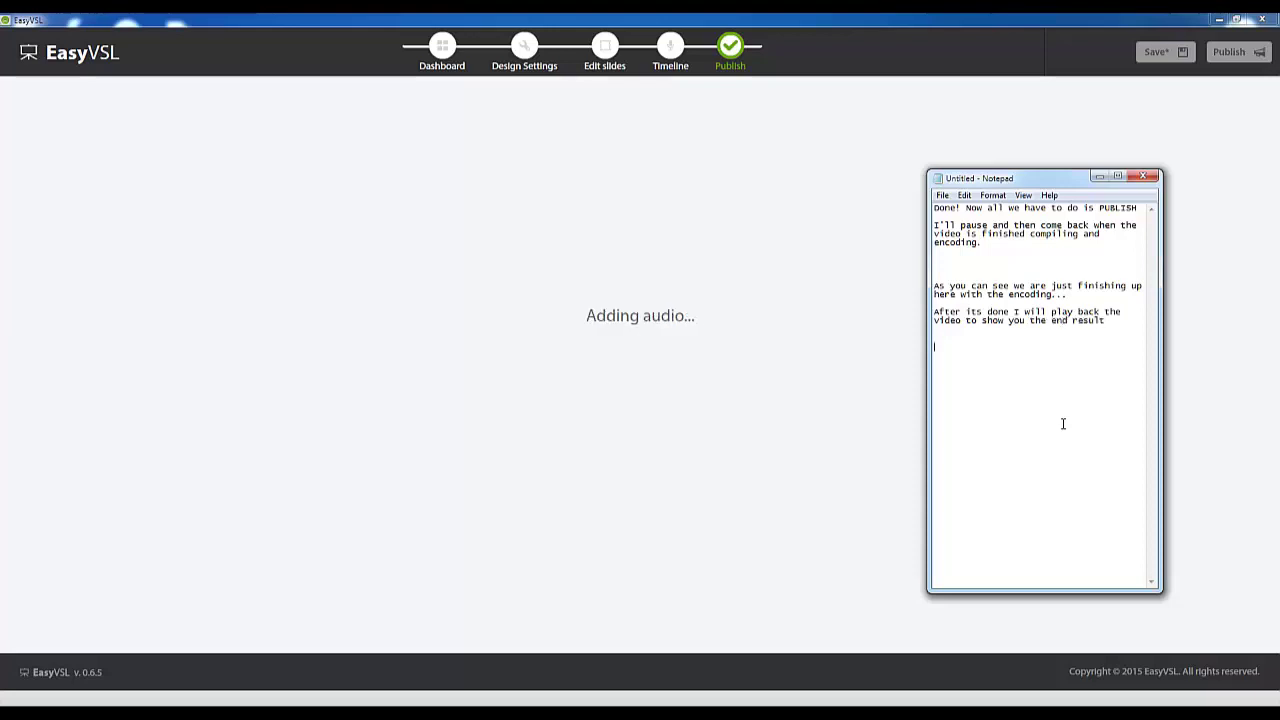
# - Add the lines "IF INTERESTED IN EASY VSL" and "Please click my link below in the description for ..." to the note
pyautogui.write('IF INTERESTED ')
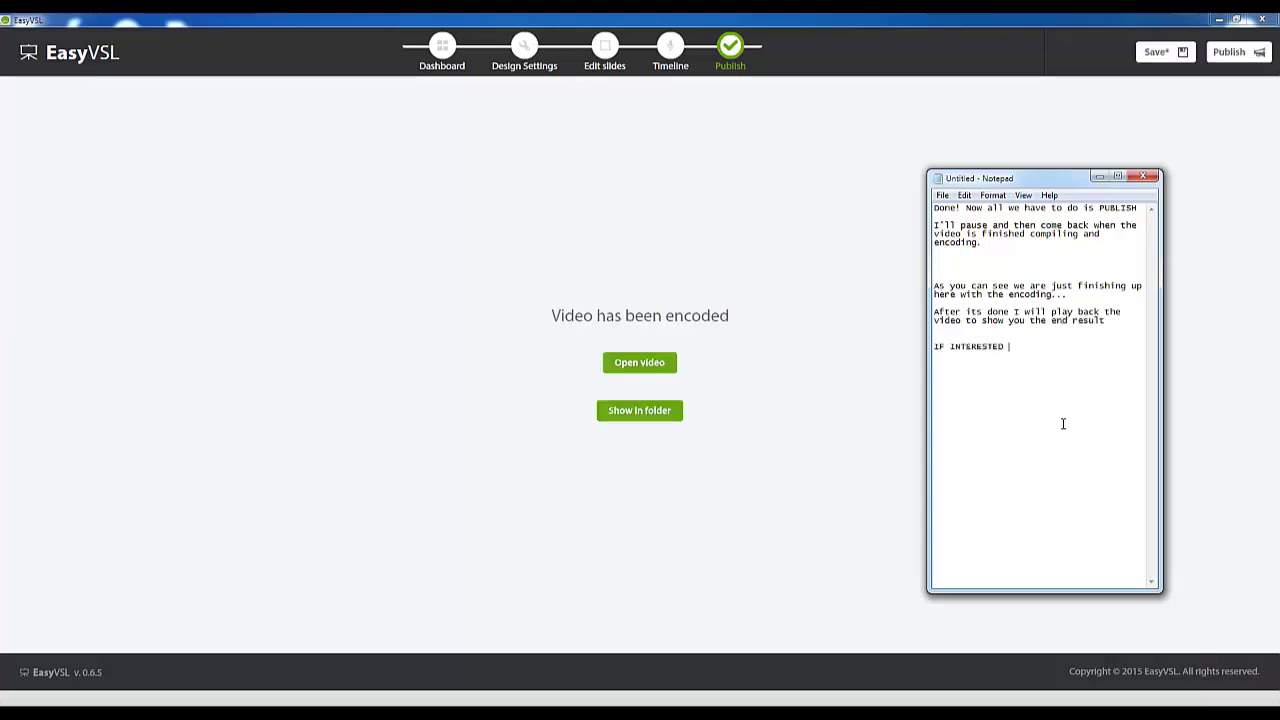
pyautogui.write('IN EASY VSL')
pyautogui.write('Pleas')
pyautogui.write('e click my lin')
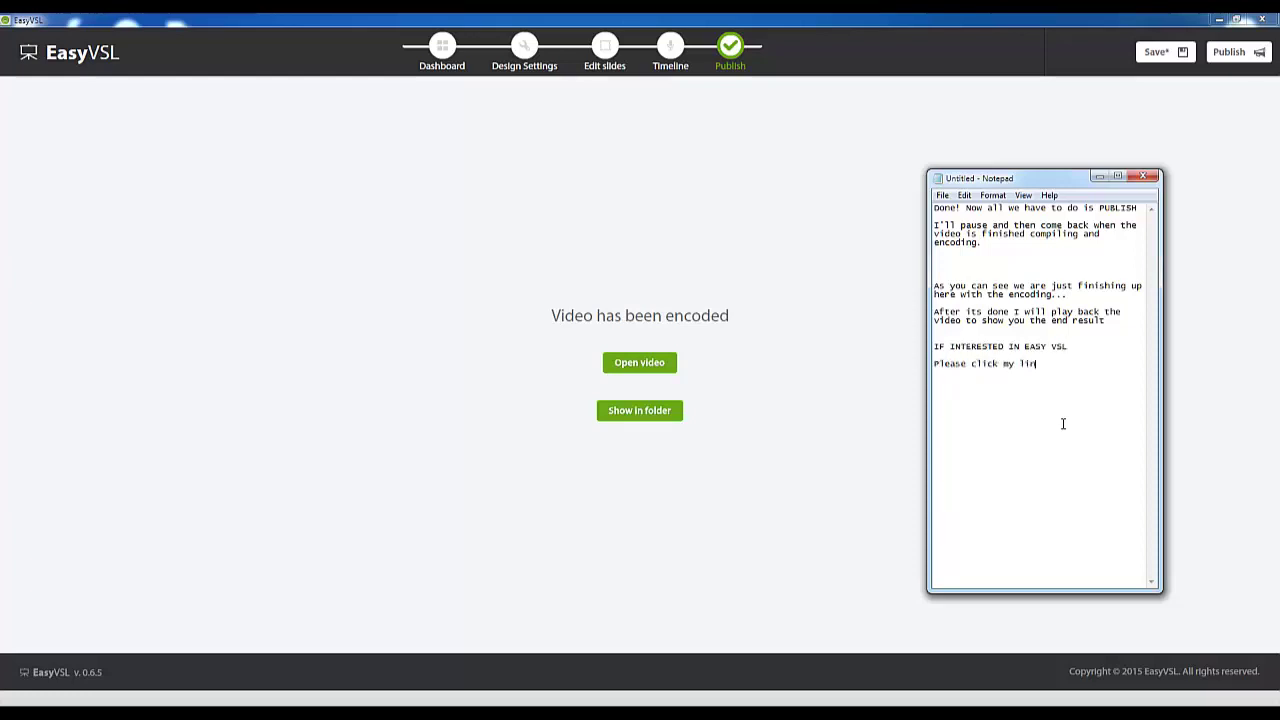
pyautogui.write('k bel')
pyautogui.write('ow in the ')
pyautogui.write('description')
pyautogui.write(' for E')
# - Finish the note with the lines "EasyVSL + HUUUUUGE Bonus Offer!" and "(it's the best online)"
pyautogui.write('asy ')
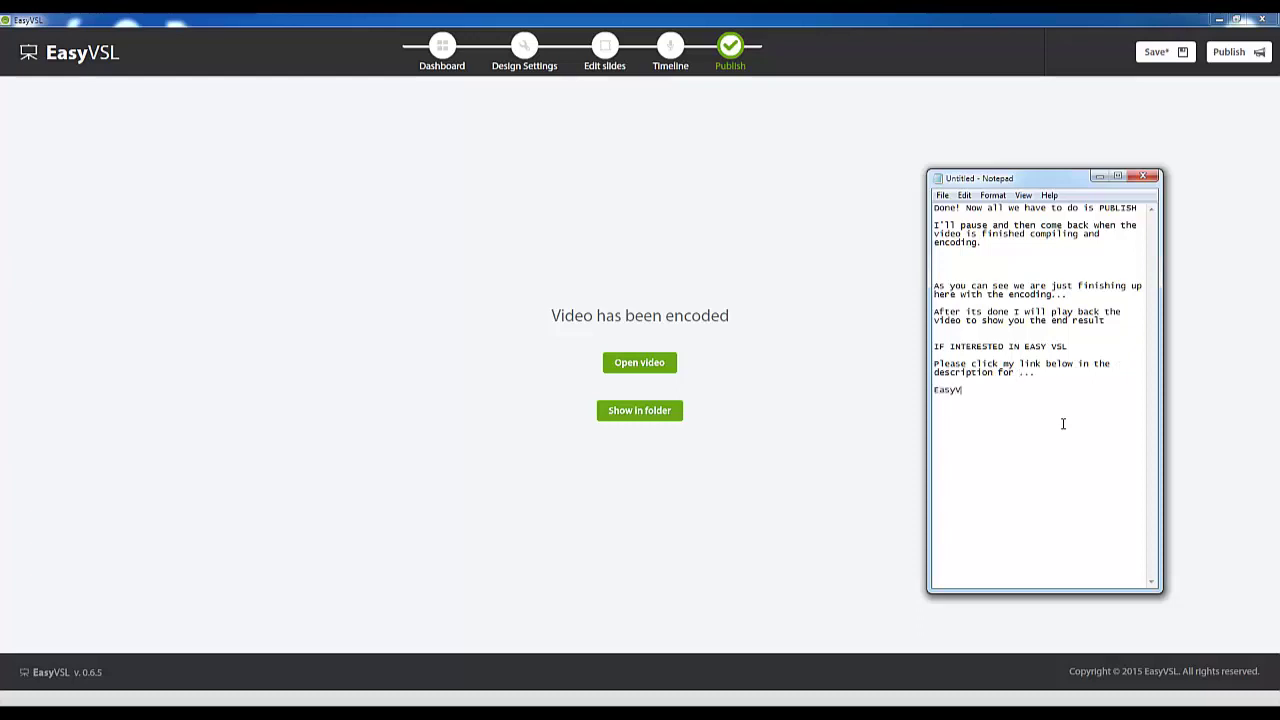
pyautogui.write('VSL + HUUUUUGE Bonu sOffer!')
pyautogui.click(1070, 396)
pyautogui.press('BackSpace')
pyautogui.press('End')
pyautogui.write('s the best online')
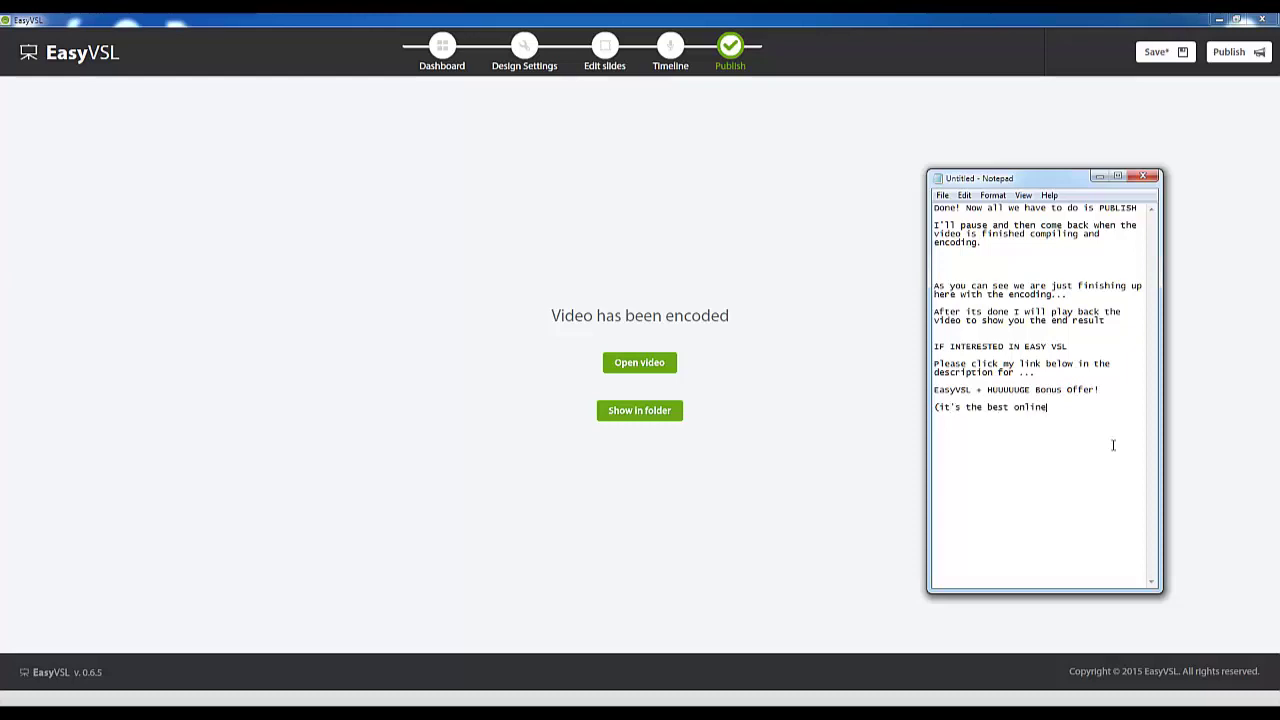
# - Show the encoded video in its folder, play YouTube Speed Demo.mp4, and reposition the player window
pyautogui.click(663, 420)
pyautogui.doubleClick(600, 303)
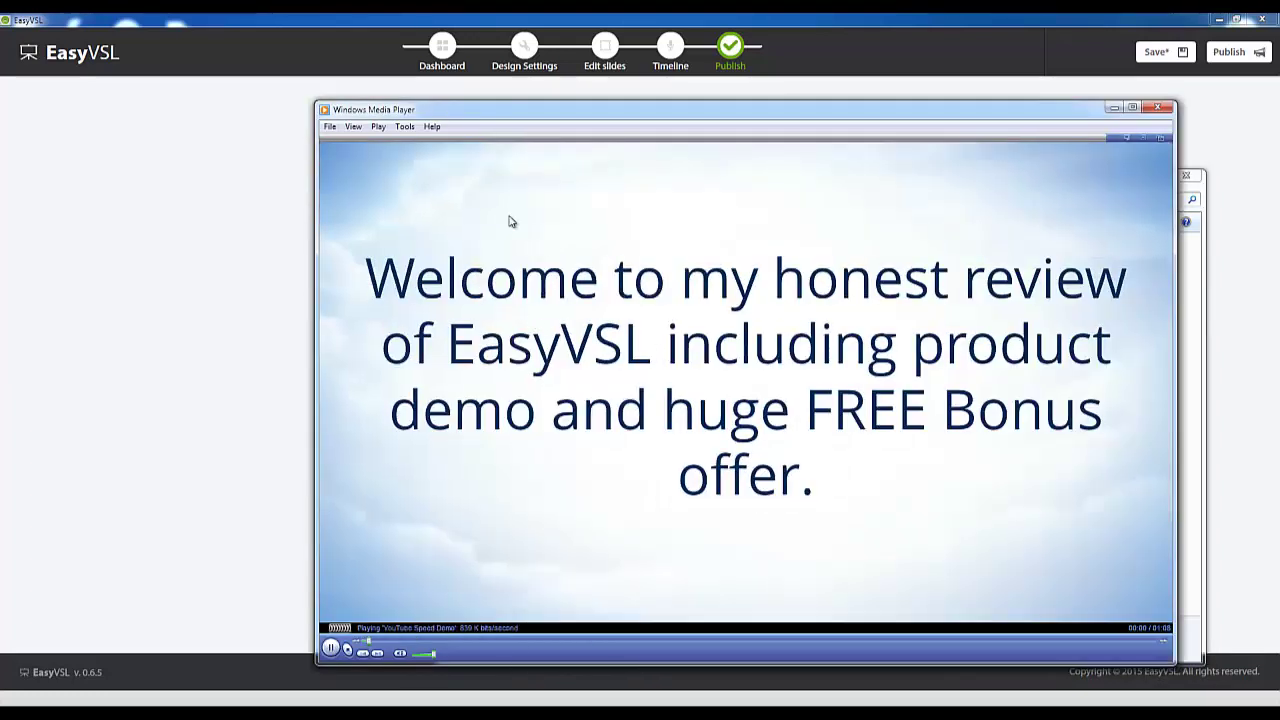
pyautogui.moveTo(393, 116); pyautogui.dragTo(272, 73)
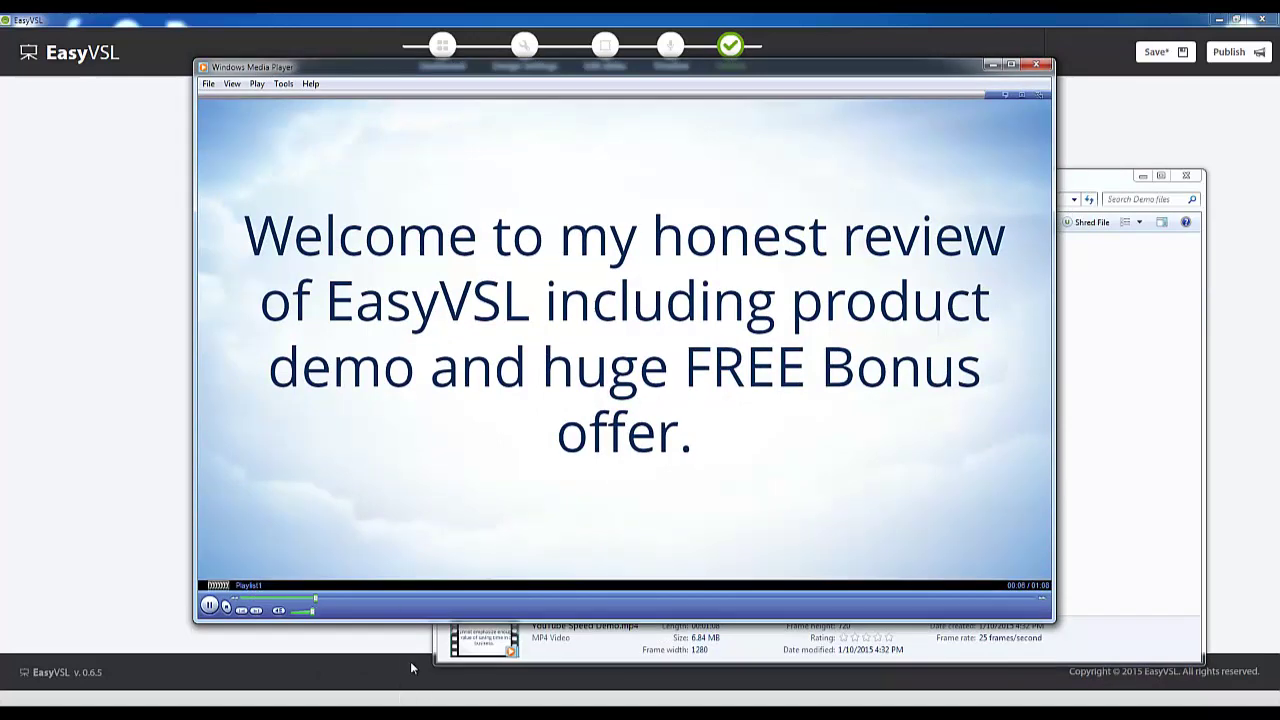
# - Bring the Notepad note with the bonus offer to the front beside the playing video
pyautogui.moveTo(310, 700)
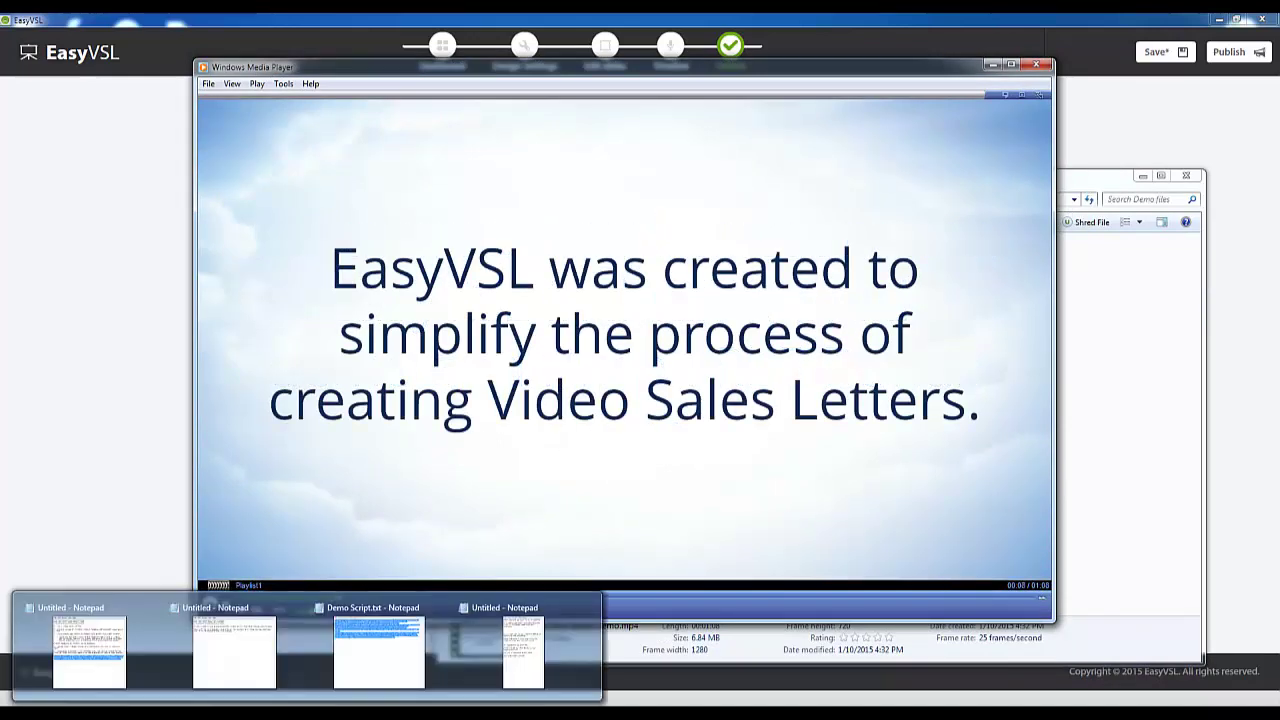
pyautogui.click(497, 665)
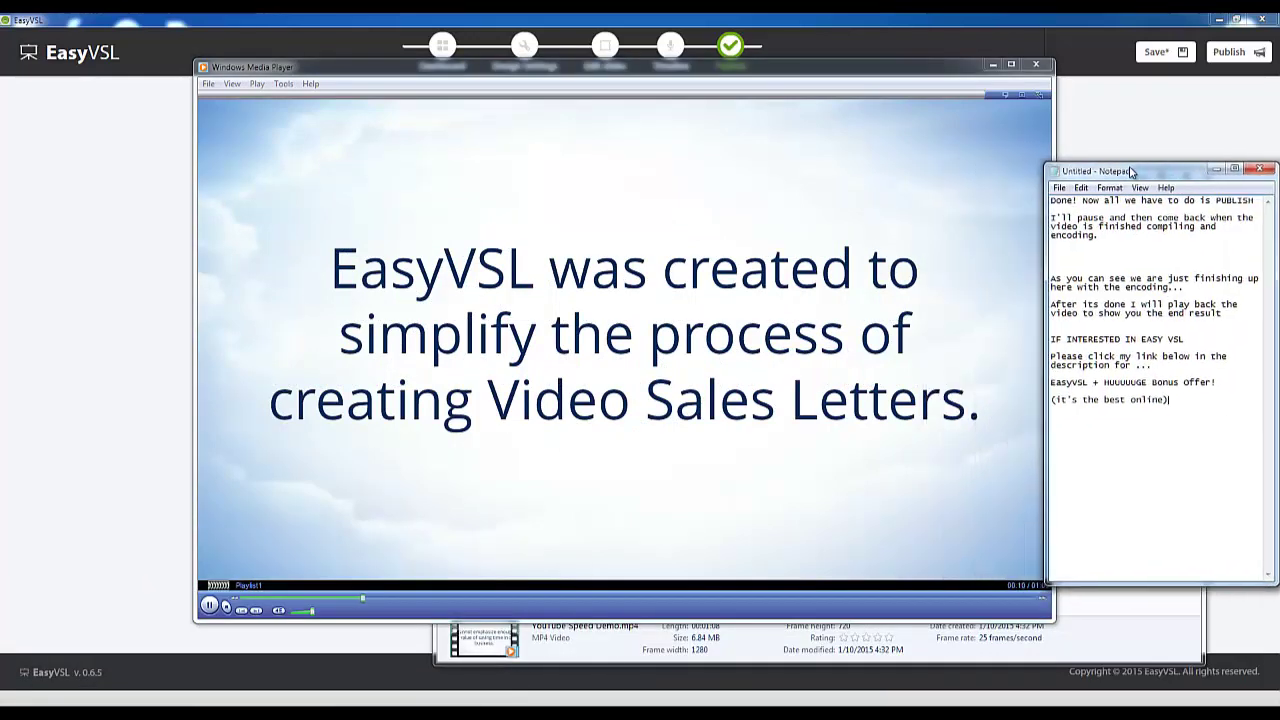